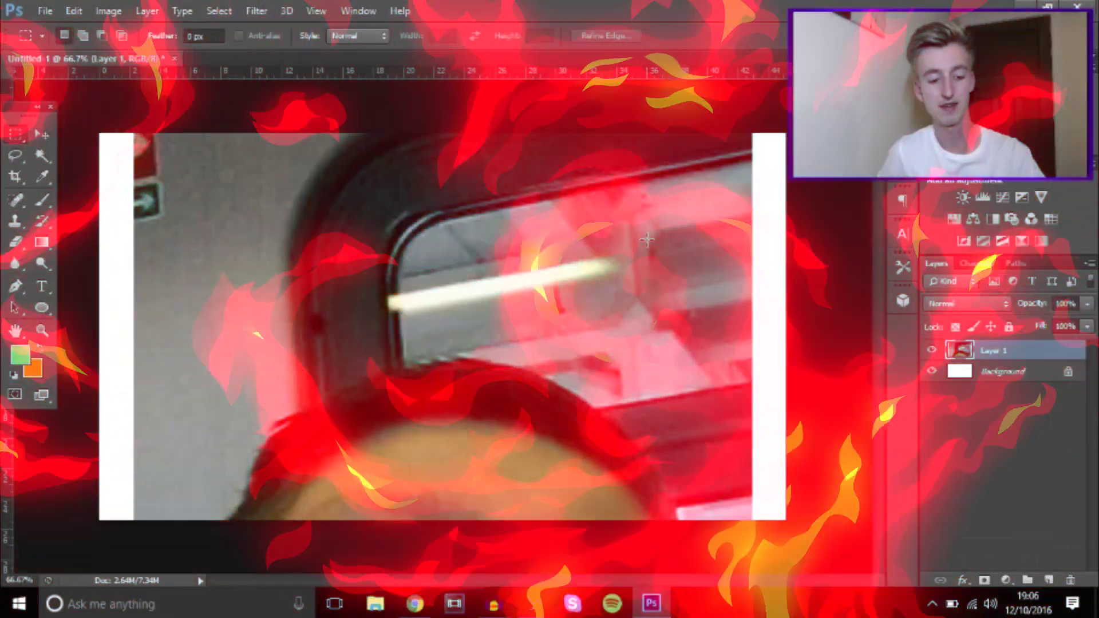
Scale the selfie layer down and reposition it slightly up and left on the canvas
{"action": "key", "text": "ctrl+t"}
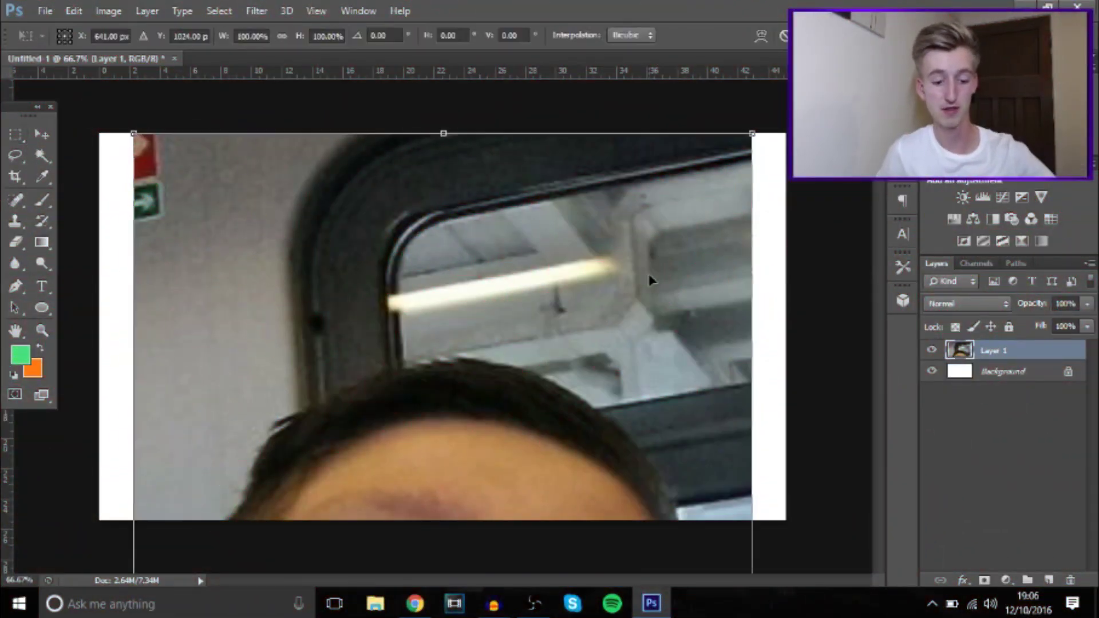
{"action": "scroll", "coordinate": [650, 276], "scroll_direction": "down", "scroll_amount": 2}
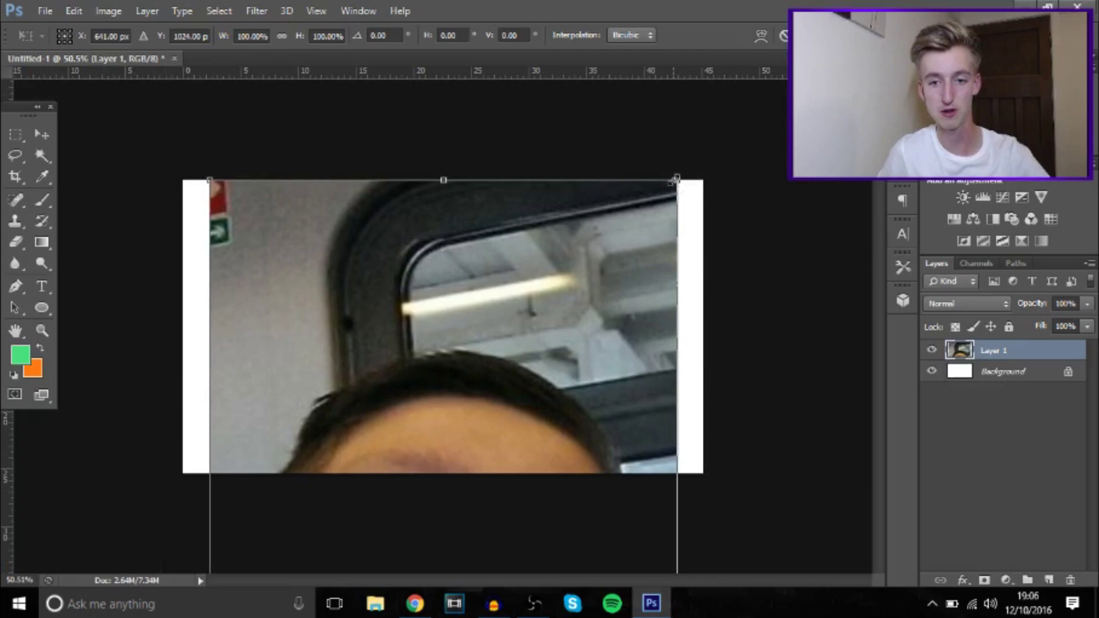
{"action": "left_click_drag", "start_coordinate": [676, 180], "coordinate": [508, 189]}
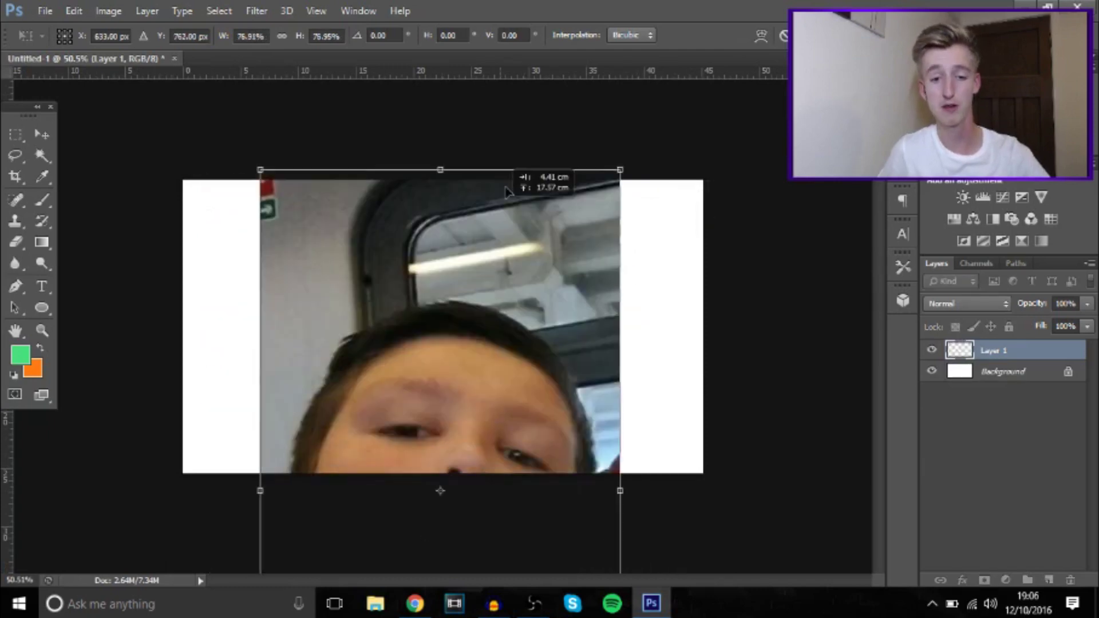
{"action": "left_click_drag", "start_coordinate": [508, 258], "coordinate": [524, 121]}
{"action": "left_click_drag", "start_coordinate": [634, 87], "coordinate": [566, 206]}
{"action": "left_click_drag", "start_coordinate": [507, 343], "coordinate": [512, 247]}
{"action": "key", "text": "Return"}
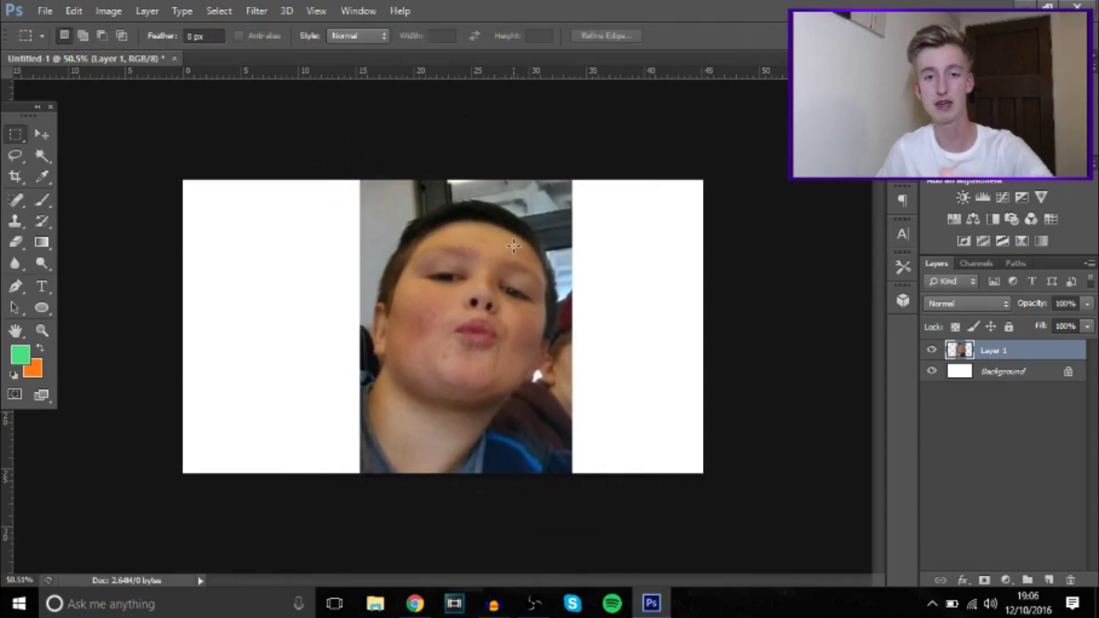
{"action": "left_click", "coordinate": [42, 134]}
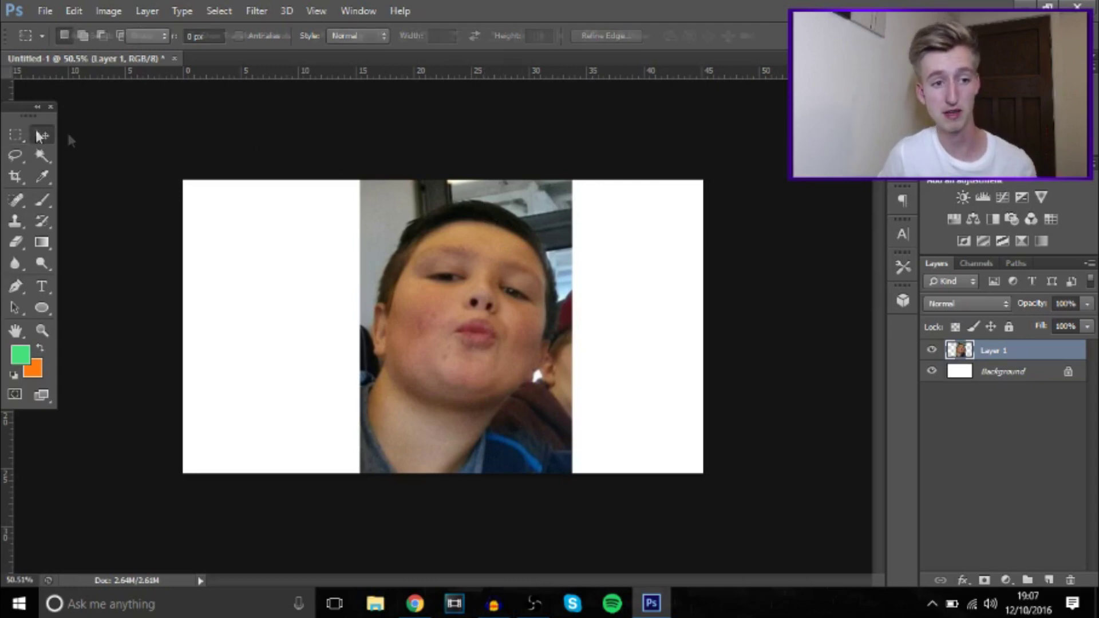
{"action": "left_click_drag", "start_coordinate": [481, 227], "coordinate": [473, 226]}
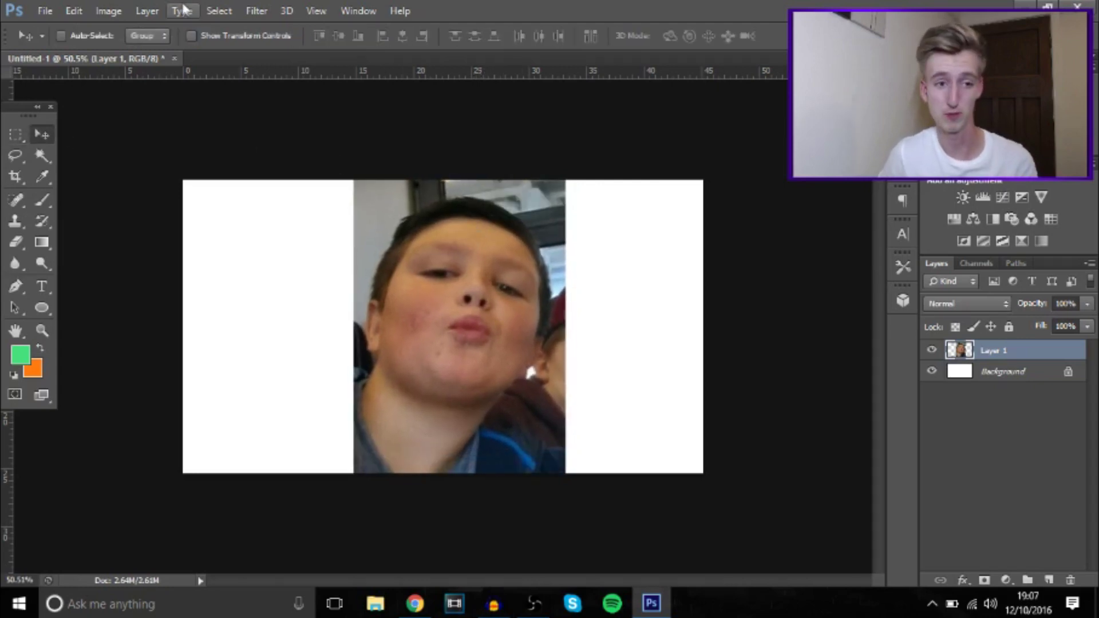
Crop the canvas to remove the white areas left and right of the photo
{"action": "left_click", "coordinate": [15, 177]}
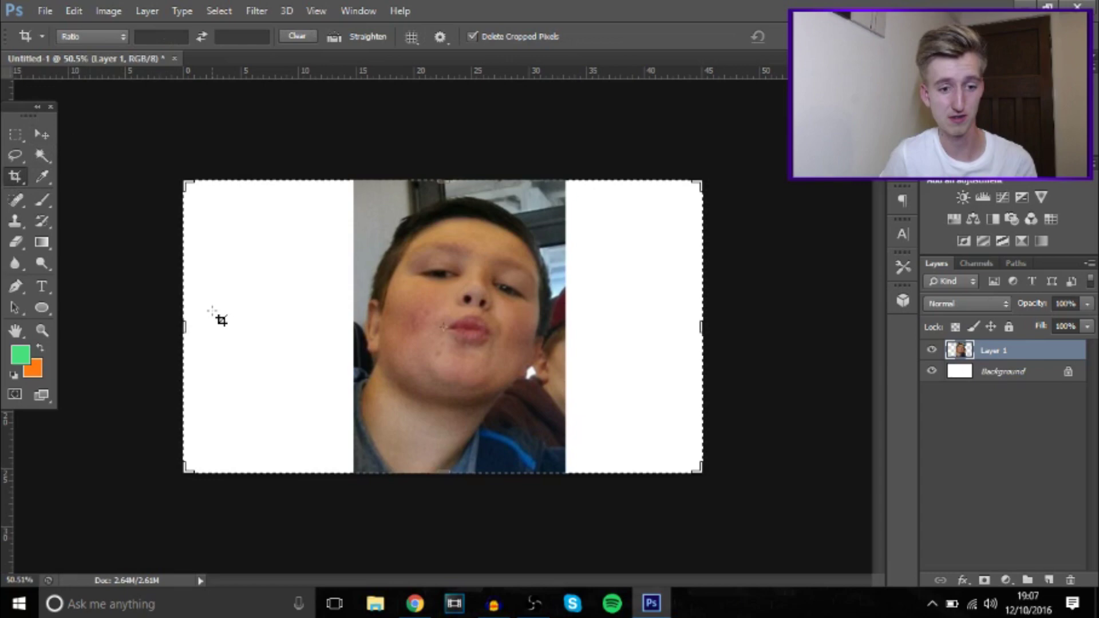
{"action": "left_click_drag", "start_coordinate": [184, 328], "coordinate": [267, 325]}
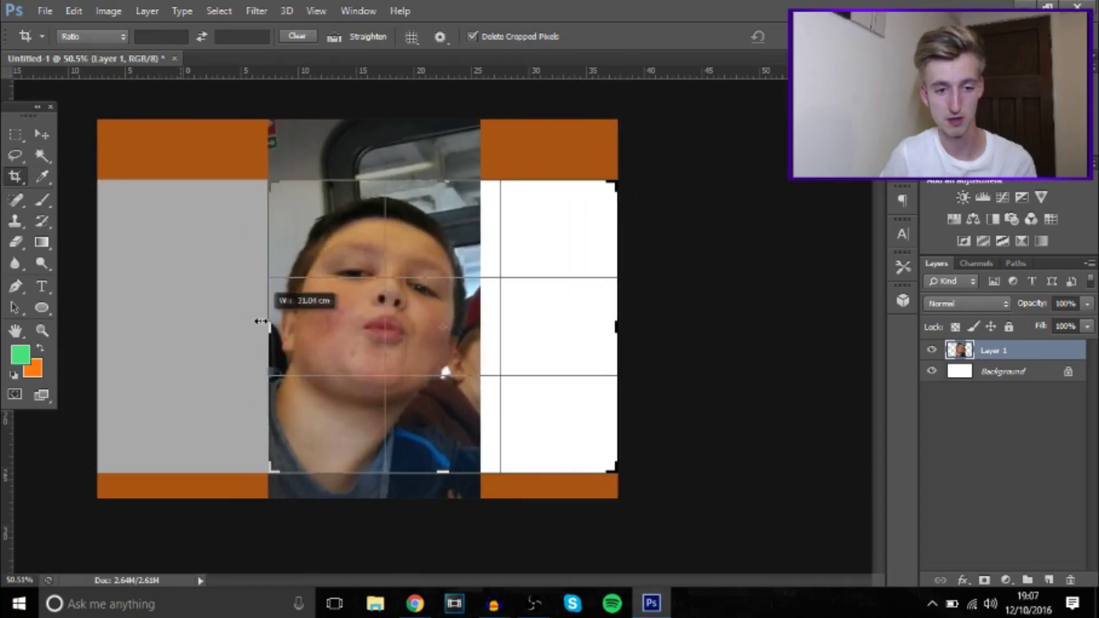
{"action": "left_click_drag", "start_coordinate": [614, 325], "coordinate": [550, 317]}
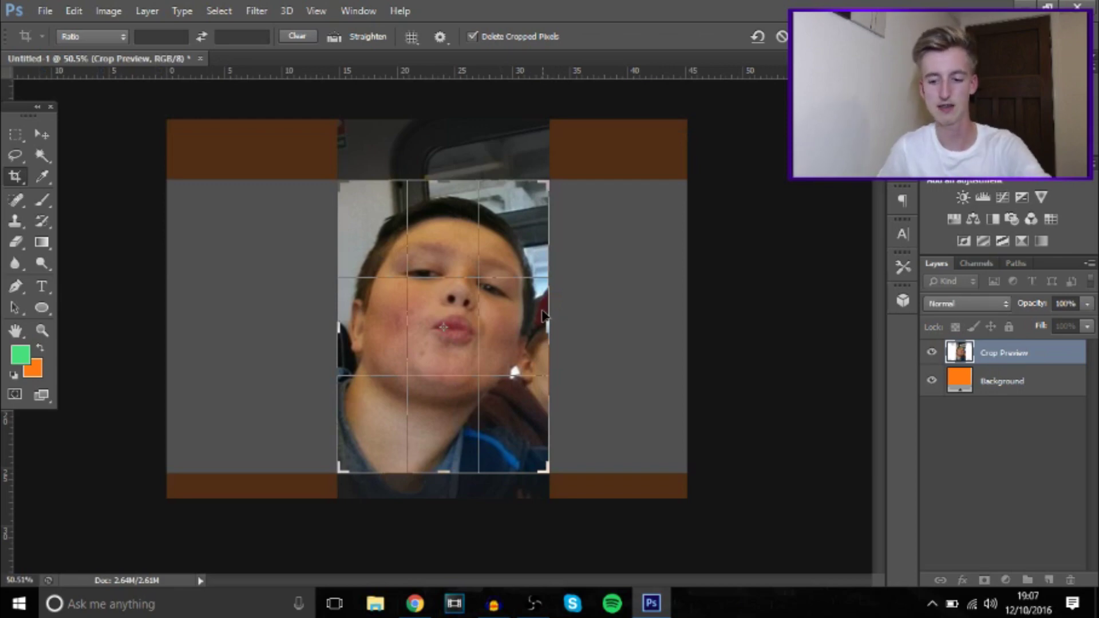
{"action": "key", "text": "Return"}
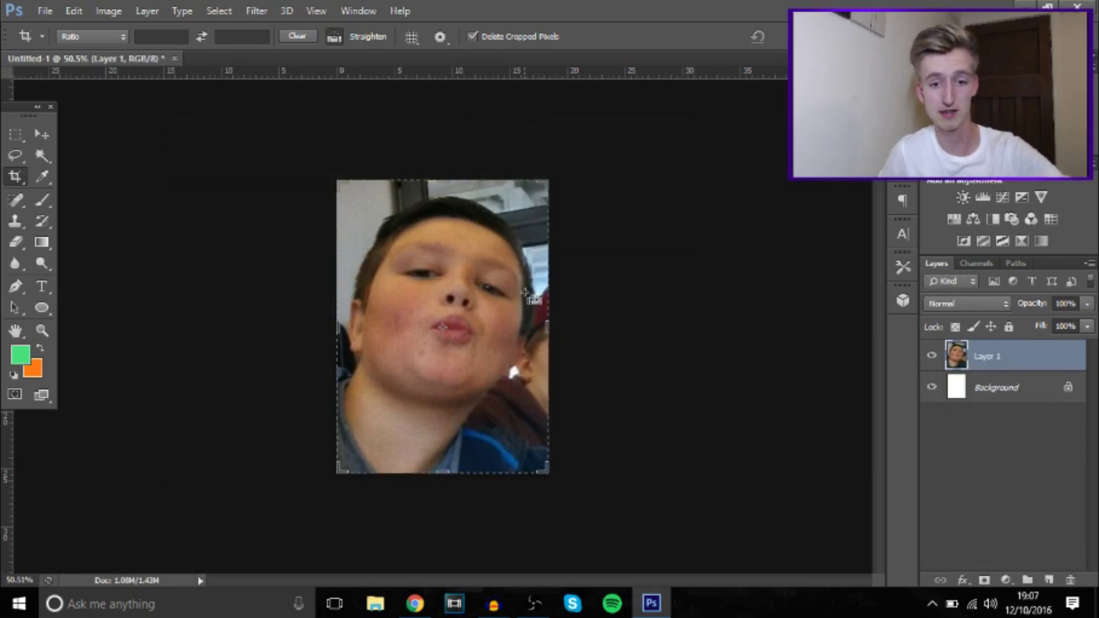
Copy the lasso-selected lips to a new layer, move them onto the left cheek, and resize
{"action": "key", "text": "v"}
{"action": "scroll", "coordinate": [446, 326], "scroll_direction": "up", "scroll_amount": 3}
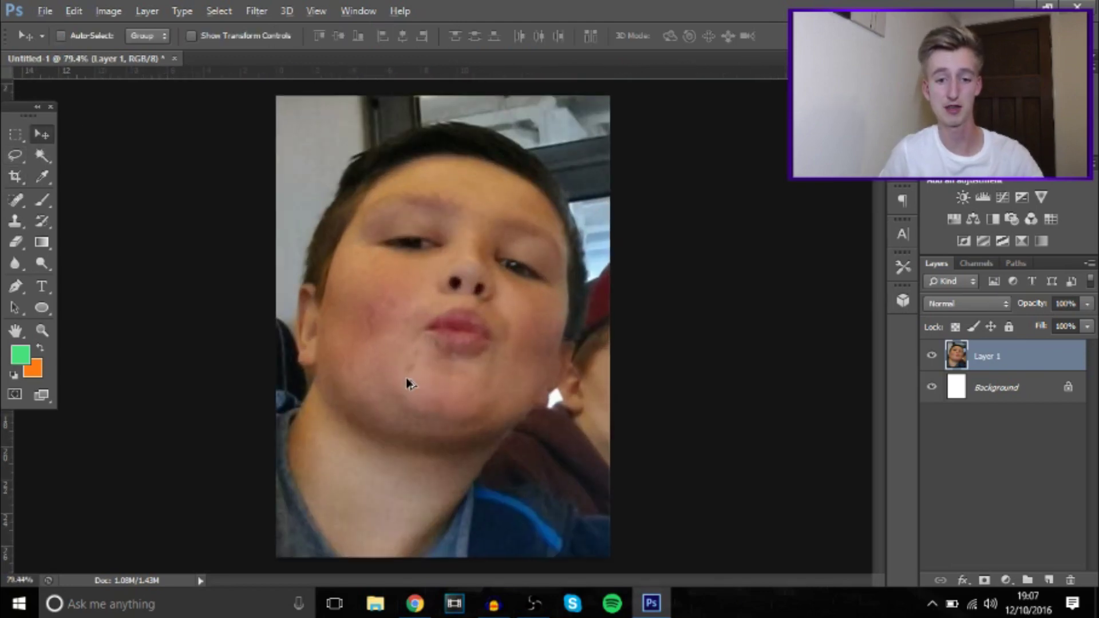
{"action": "scroll", "coordinate": [446, 326], "scroll_direction": "up", "scroll_amount": 3}
{"action": "left_click", "coordinate": [16, 154]}
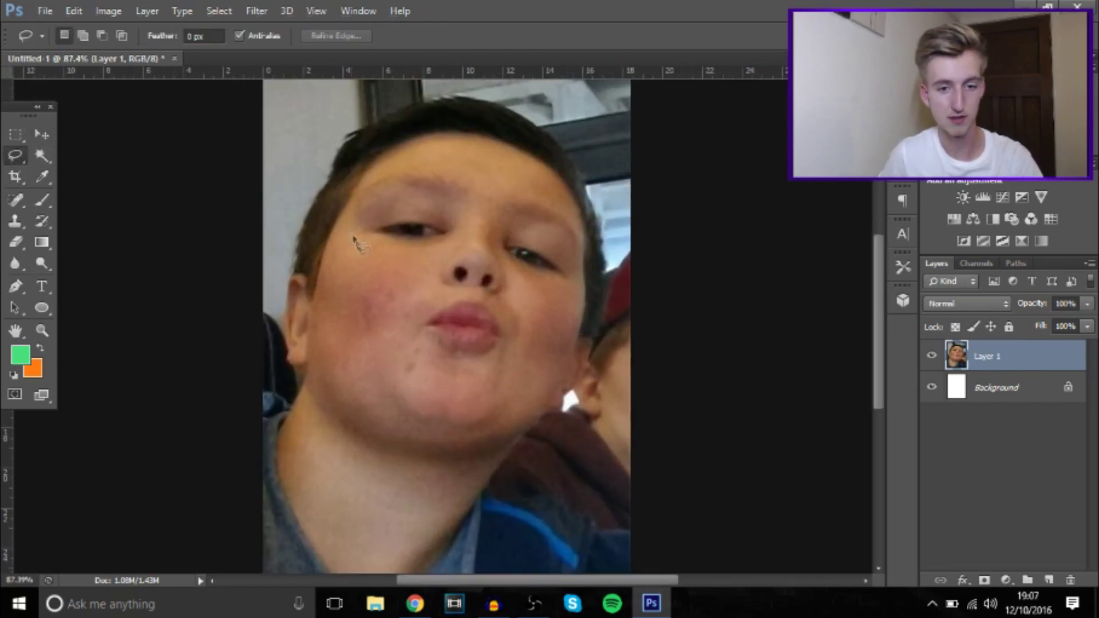
{"action": "key", "text": "ctrl+j"}
{"action": "key", "text": "v"}
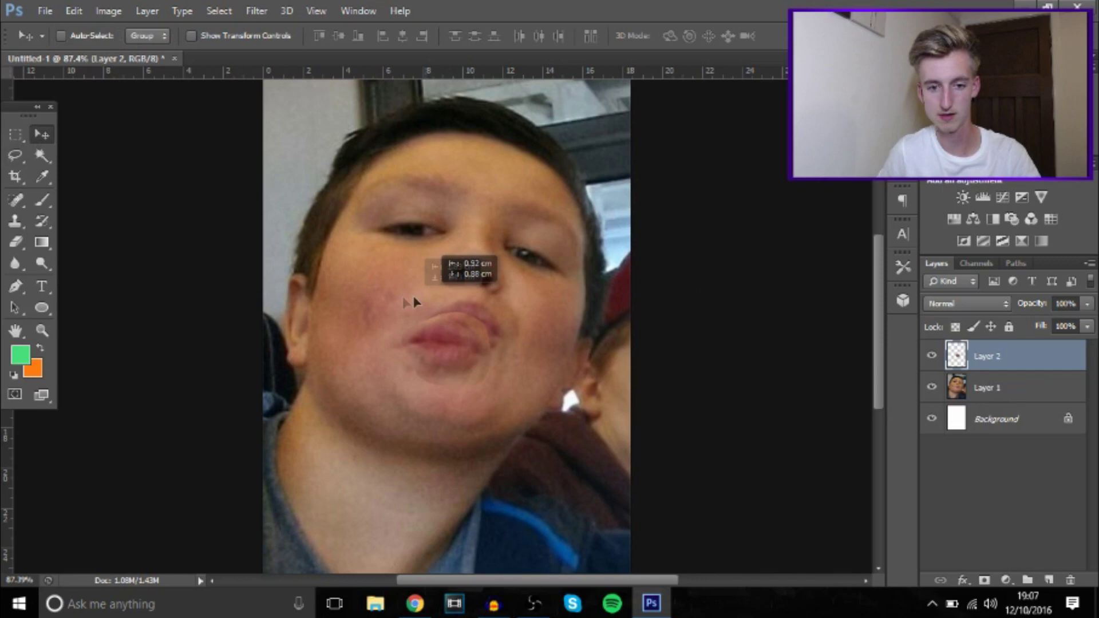
{"action": "mouse_move", "coordinate": [457, 300]}
{"action": "left_mouse_down"}
{"action": "mouse_move", "coordinate": [374, 275]}
{"action": "mouse_move", "coordinate": [411, 299]}
{"action": "left_mouse_up"}
{"action": "key", "text": "ctrl+t"}
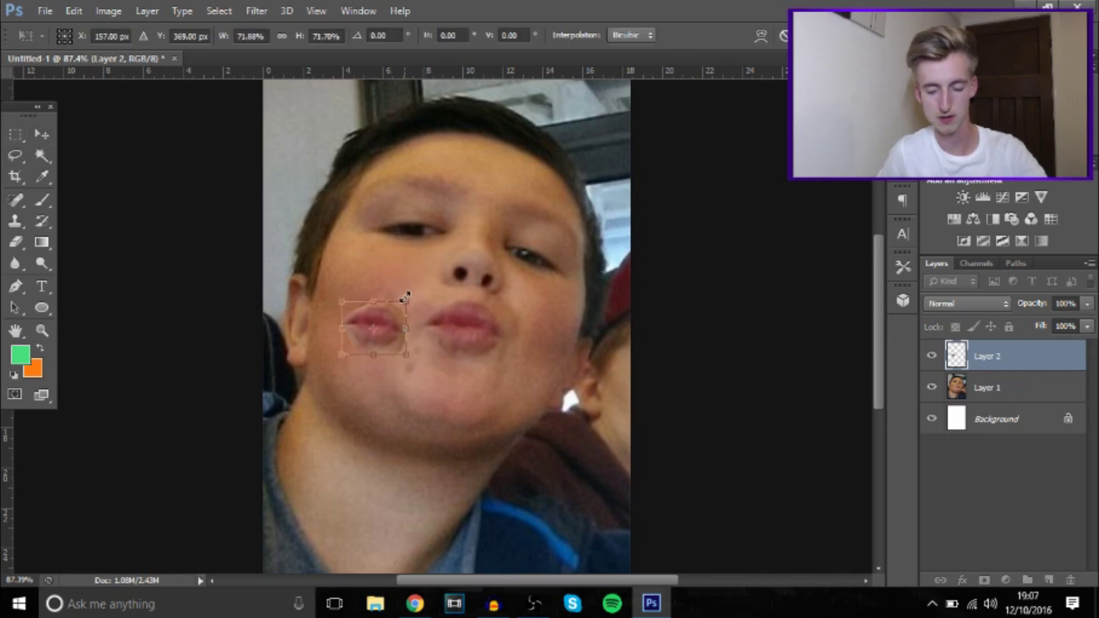
{"action": "key", "text": "Return"}
{"action": "scroll", "coordinate": [257, 386], "scroll_direction": "up", "scroll_amount": 4}
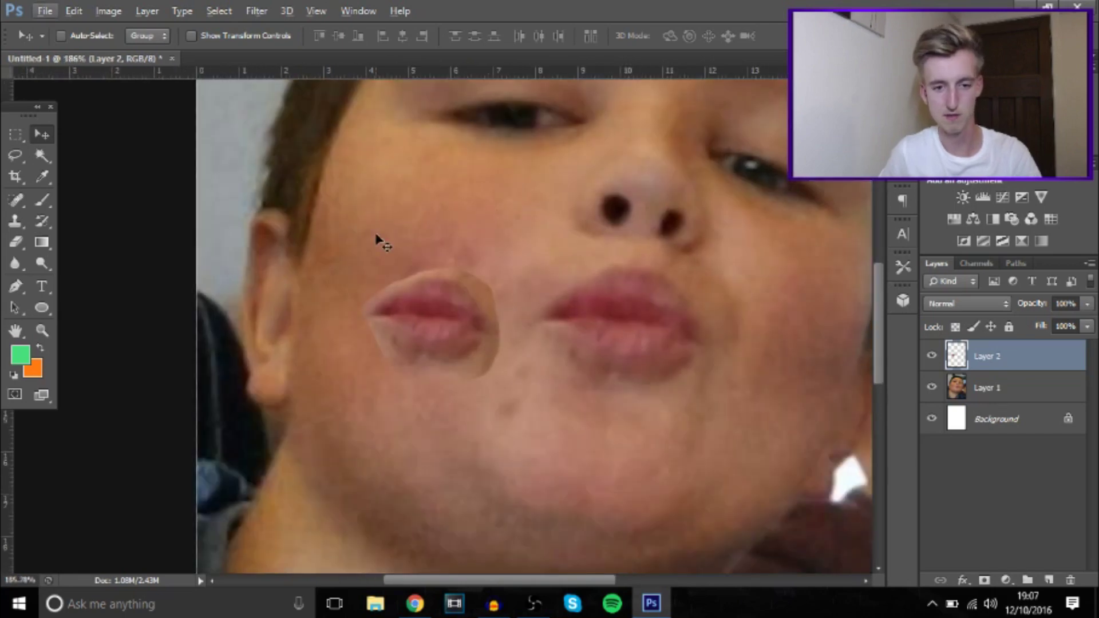
Erase the lips' edges with a larger eraser and move a duplicate elsewhere on the face
{"action": "left_click", "coordinate": [16, 242]}
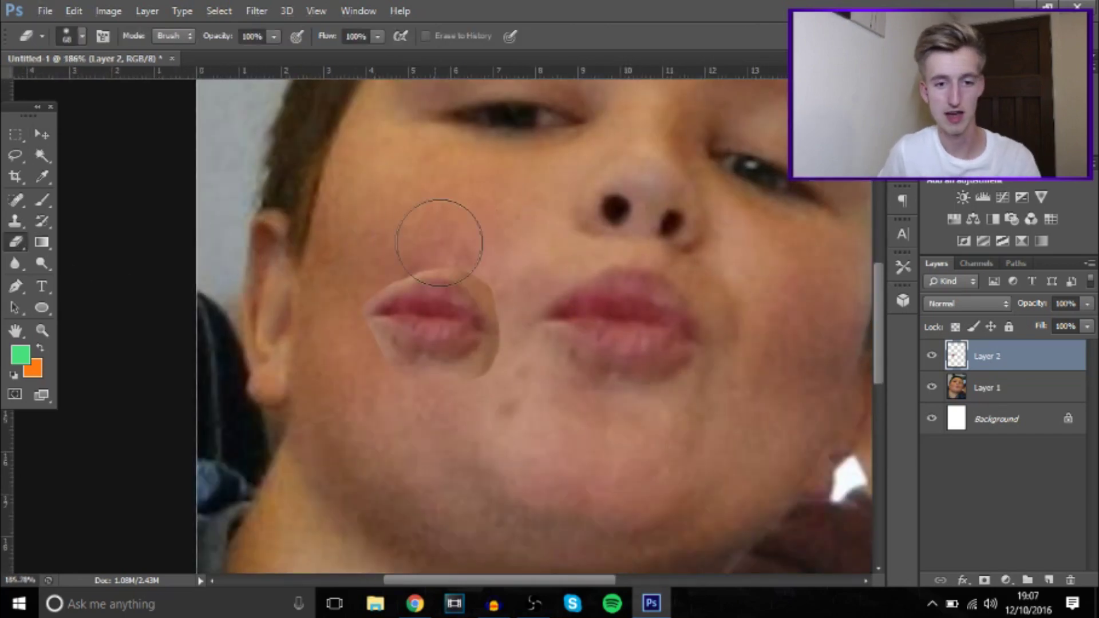
{"action": "left_click_drag", "start_coordinate": [451, 244], "coordinate": [429, 245]}
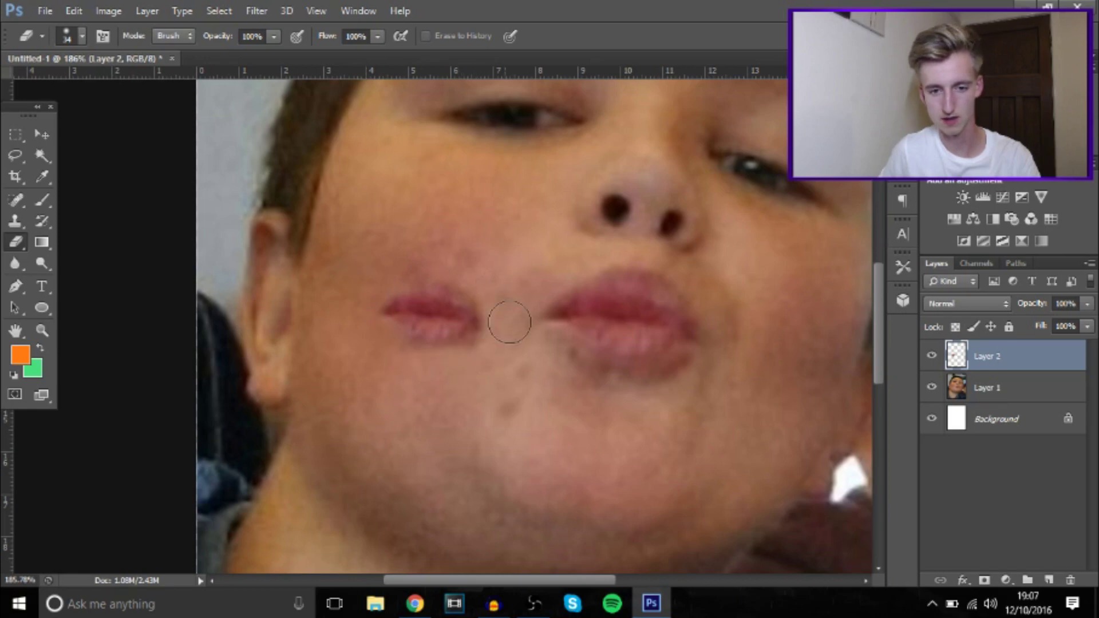
{"action": "scroll", "coordinate": [509, 322], "scroll_direction": "down", "scroll_amount": 5}
{"action": "scroll", "coordinate": [429, 344], "scroll_direction": "up", "scroll_amount": 2}
{"action": "key", "text": "v"}
{"action": "mouse_move", "coordinate": [395, 283]}
{"action": "left_mouse_down"}
{"action": "mouse_move", "coordinate": [378, 369]}
{"action": "mouse_move", "coordinate": [515, 382]}
{"action": "mouse_move", "coordinate": [550, 262]}
{"action": "left_mouse_up"}
Duplicate the lips and scale and rotate copies over the right and left eyes
{"action": "key", "text": "e"}
{"action": "key", "text": "v"}
{"action": "scroll", "coordinate": [476, 292], "scroll_direction": "up", "scroll_amount": 2}
{"action": "scroll", "coordinate": [476, 293], "scroll_direction": "up", "scroll_amount": 2}
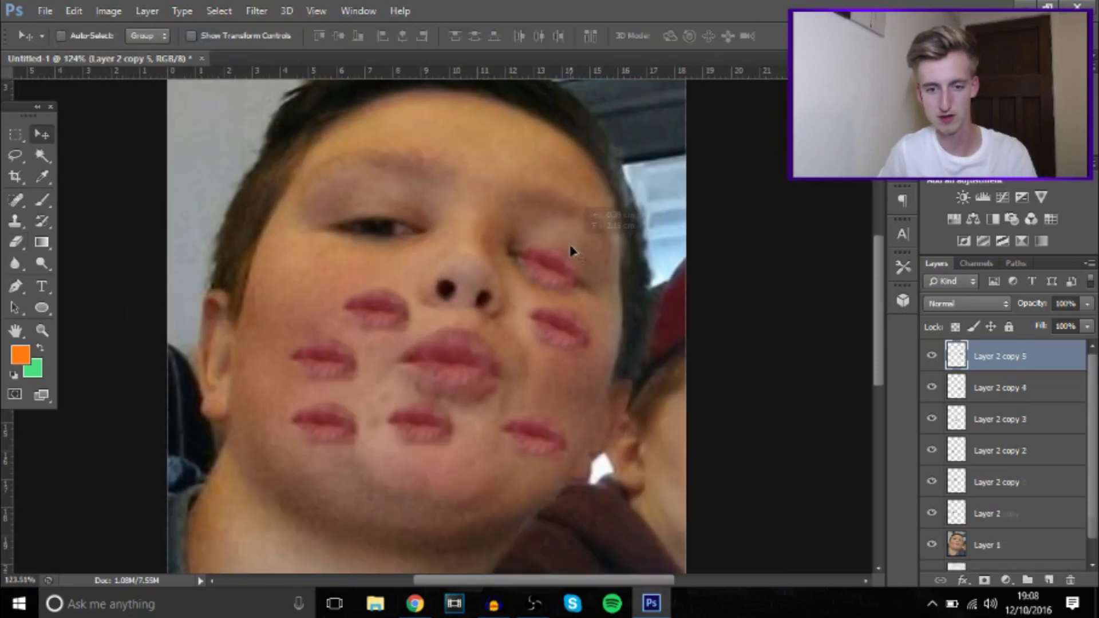
{"action": "key", "text": "ctrl+t"}
{"action": "mouse_move", "coordinate": [602, 215]}
{"action": "left_mouse_down"}
{"action": "mouse_move", "coordinate": [577, 266]}
{"action": "mouse_move", "coordinate": [378, 223]}
{"action": "left_mouse_up"}
{"action": "key", "text": "Return"}
{"action": "key", "text": "ctrl+t"}
{"action": "left_click_drag", "start_coordinate": [447, 181], "coordinate": [500, 163]}
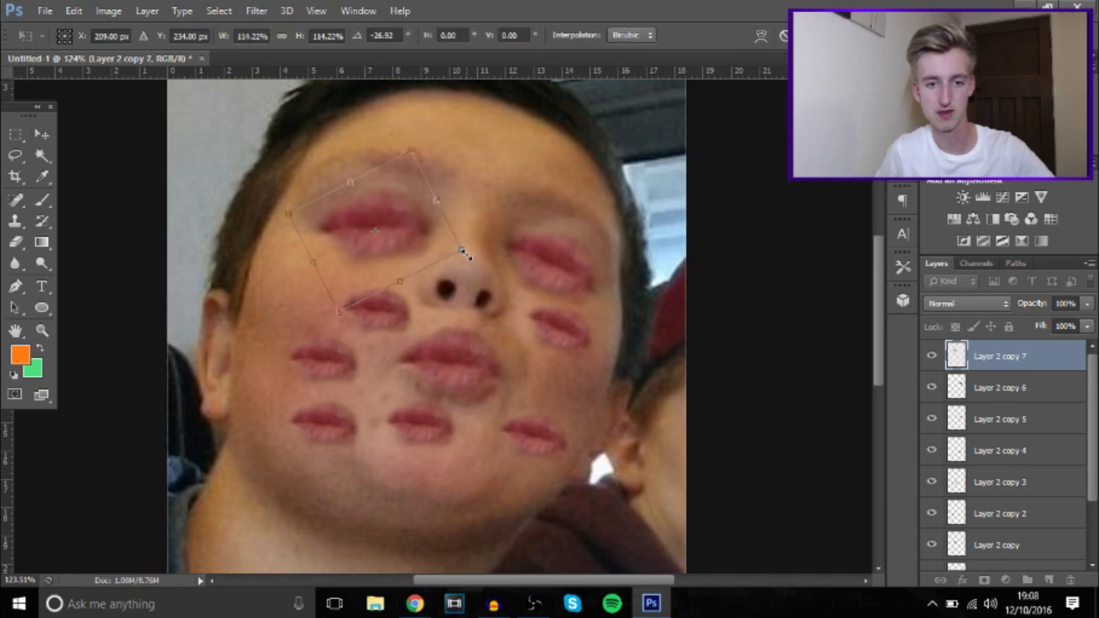
{"action": "key", "text": "Return"}
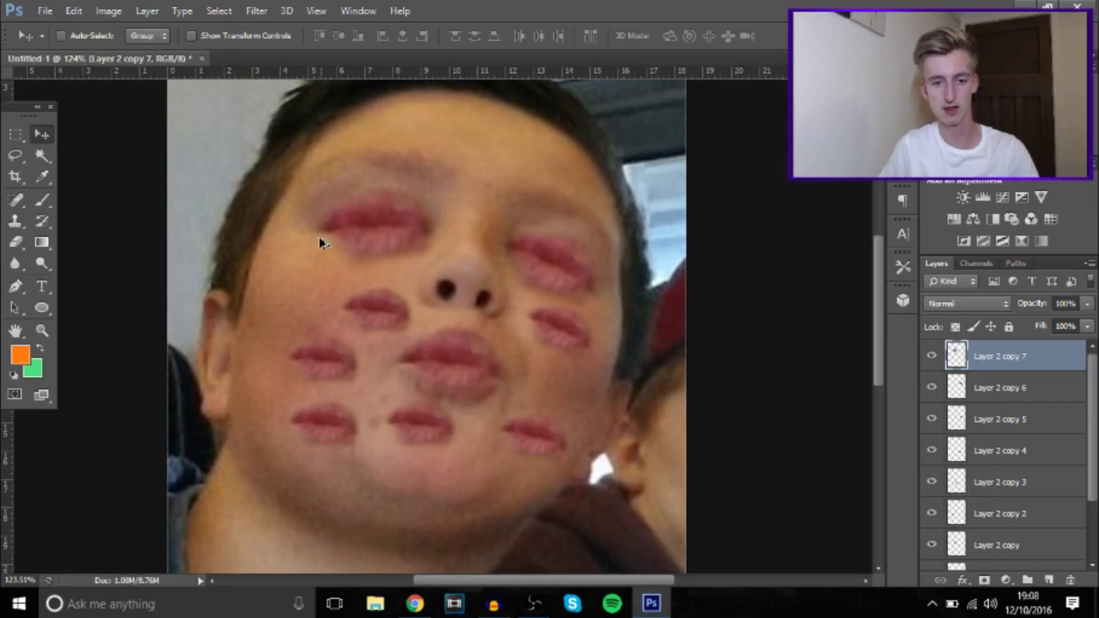
{"action": "scroll", "coordinate": [324, 241], "scroll_direction": "down", "scroll_amount": 4}
{"action": "scroll", "coordinate": [395, 317], "scroll_direction": "up", "scroll_amount": 2}
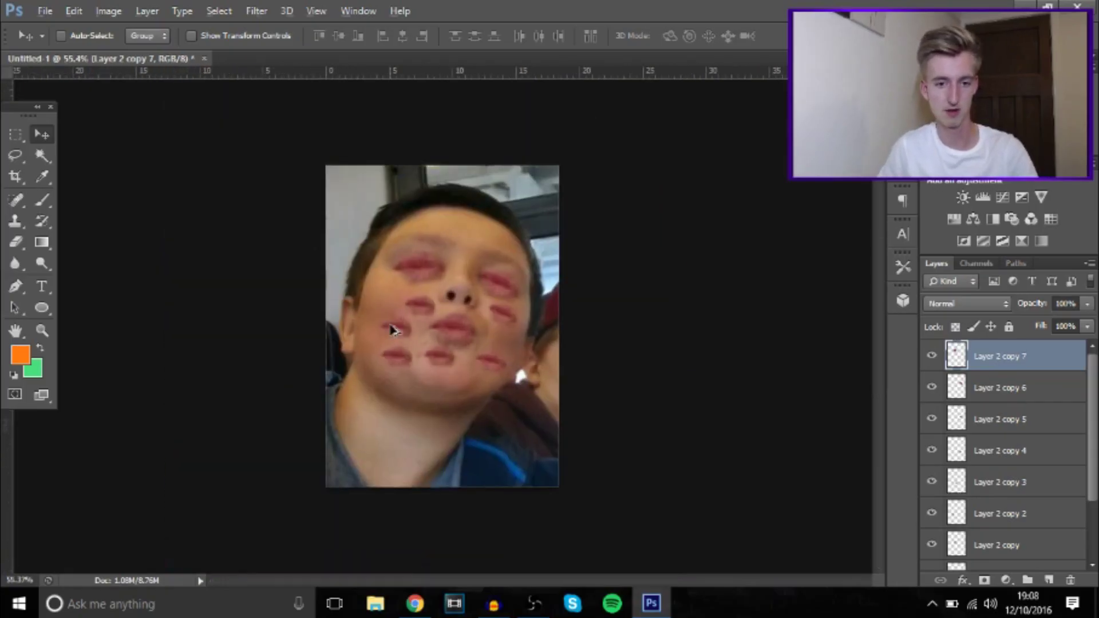
{"action": "scroll", "coordinate": [396, 318], "scroll_direction": "up", "scroll_amount": 1}
Stamp many lip copies across the bottom, group the lip layers, and move a copy top-left
{"action": "left_click", "coordinate": [996, 524]}
{"action": "key", "text": "ctrl+shift+x"}
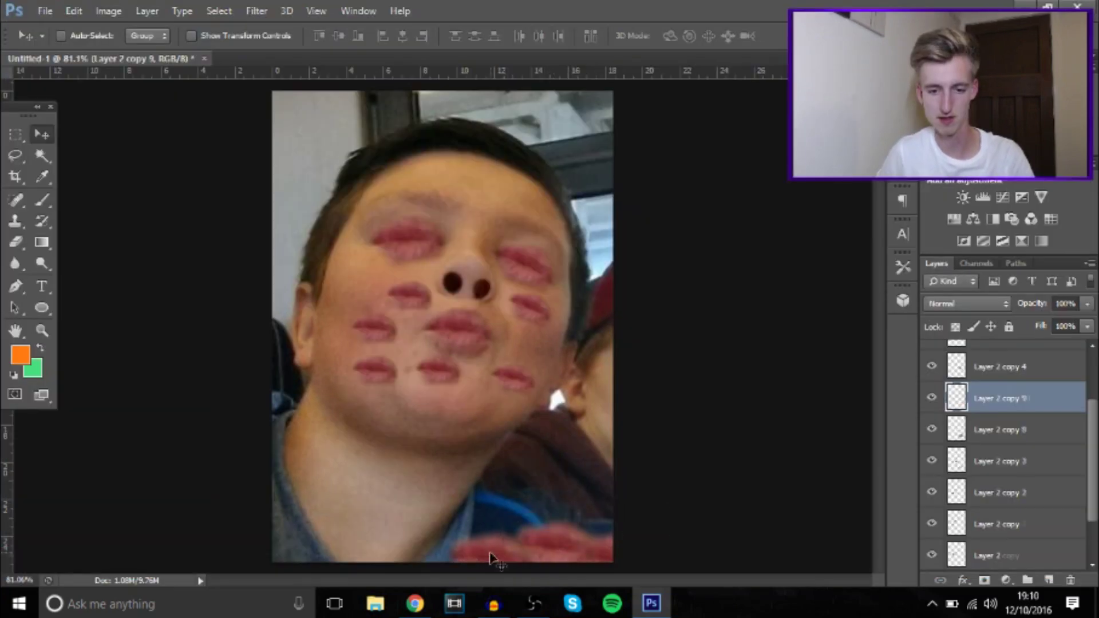
{"action": "mouse_move", "coordinate": [494, 524]}
{"action": "left_mouse_down", "text": "alt"}
{"action": "mouse_move", "coordinate": [550, 481]}
{"action": "mouse_move", "coordinate": [584, 506]}
{"action": "mouse_move", "coordinate": [609, 474]}
{"action": "mouse_move", "coordinate": [584, 429]}
{"action": "mouse_move", "coordinate": [592, 379]}
{"action": "mouse_move", "coordinate": [463, 532]}
{"action": "left_mouse_up", "text": "alt"}
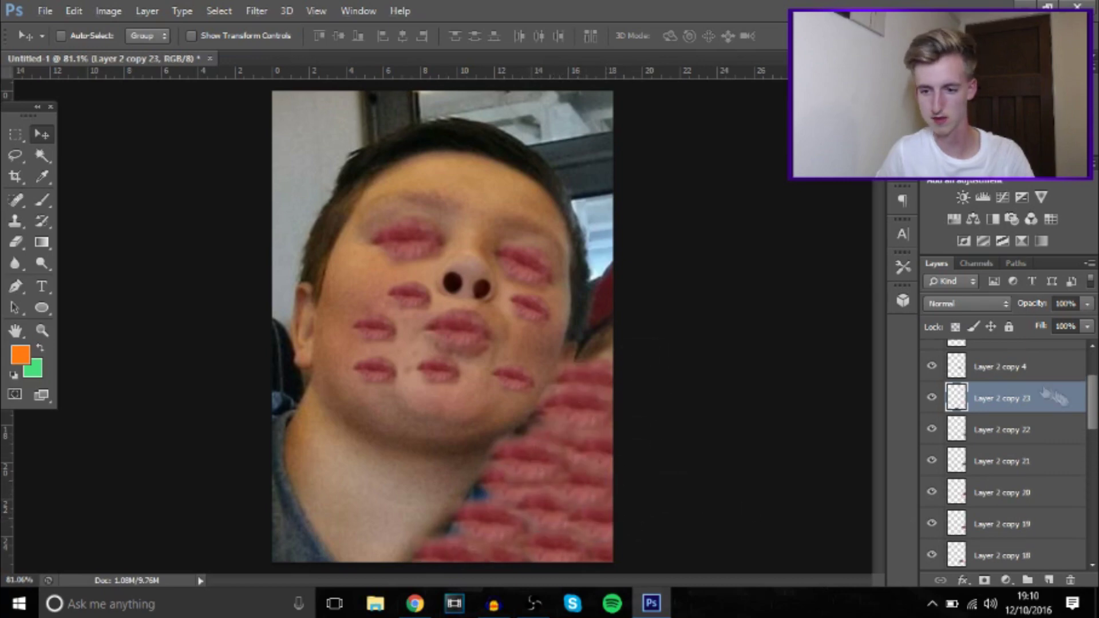
{"action": "scroll", "coordinate": [995, 482], "scroll_direction": "down", "scroll_amount": 3}
{"action": "left_click", "coordinate": [996, 450], "text": "shift"}
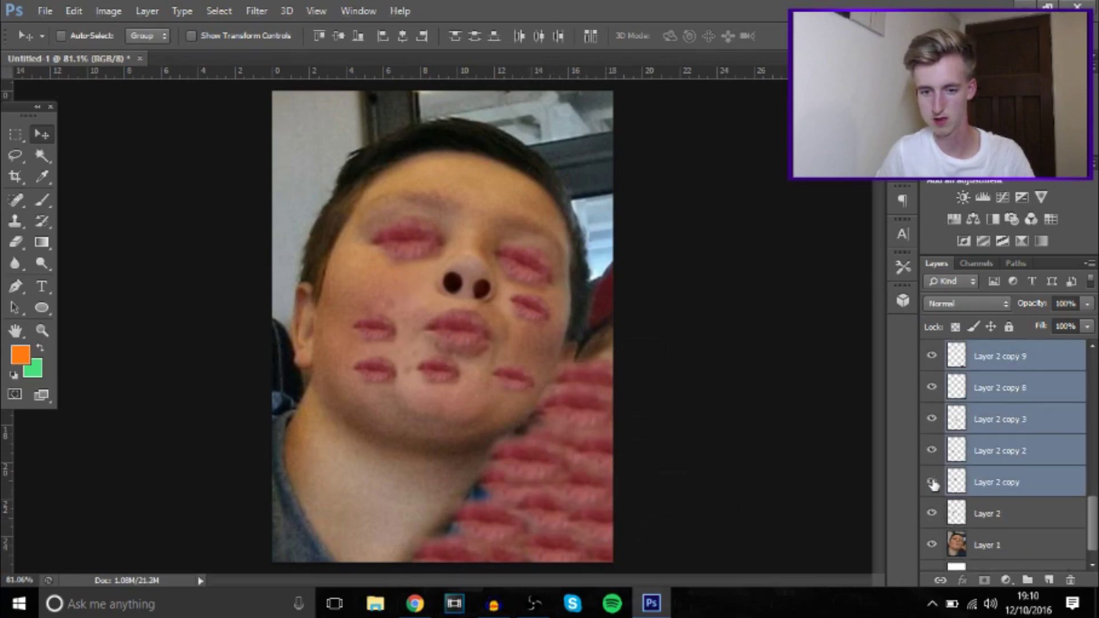
{"action": "left_click", "coordinate": [934, 453]}
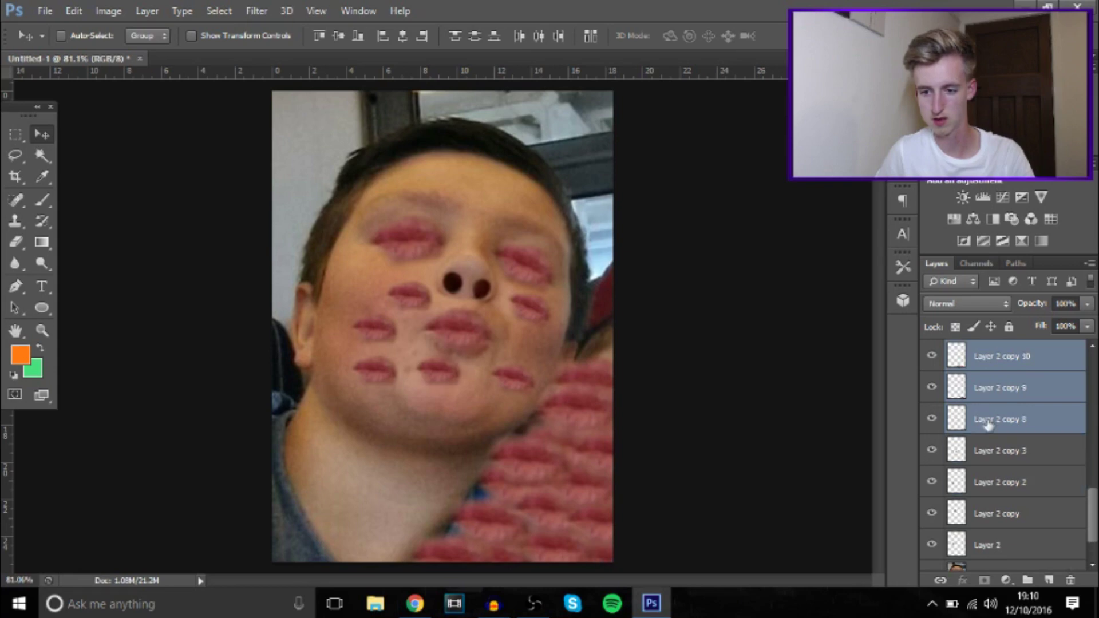
{"action": "key", "text": "ctrl+g"}
{"action": "left_click_drag", "start_coordinate": [550, 283], "coordinate": [279, 152], "text": "alt"}
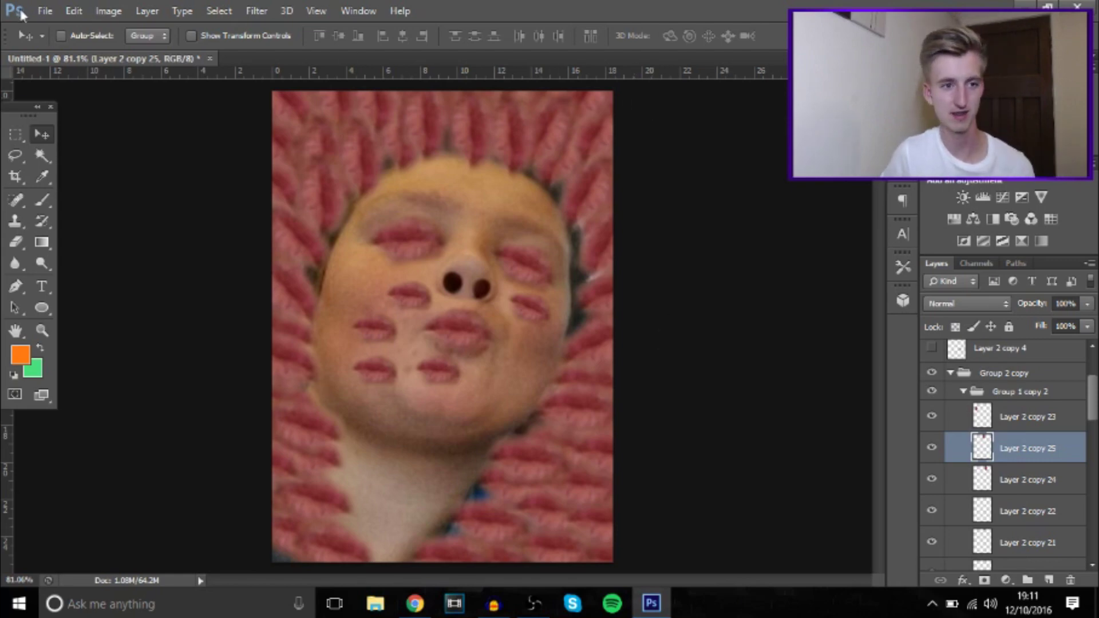
Save the lips edit, then enlarge the portrait layer to about double size
{"action": "left_click", "coordinate": [42, 11]}
{"action": "left_click", "coordinate": [86, 206]}
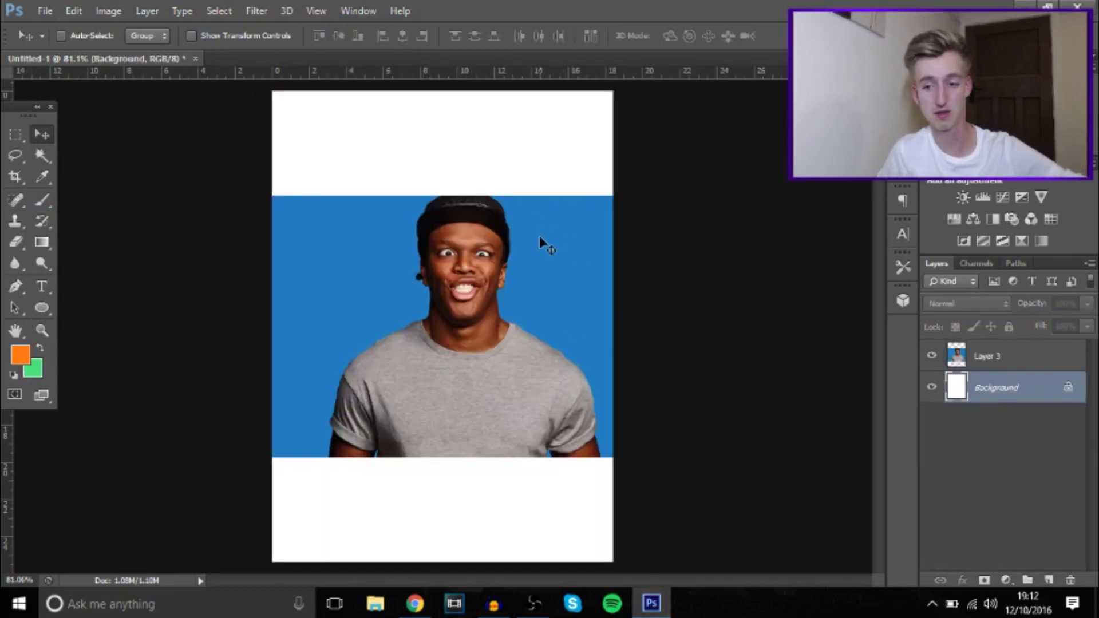
{"action": "left_click", "coordinate": [988, 357]}
{"action": "key", "text": "ctrl+t"}
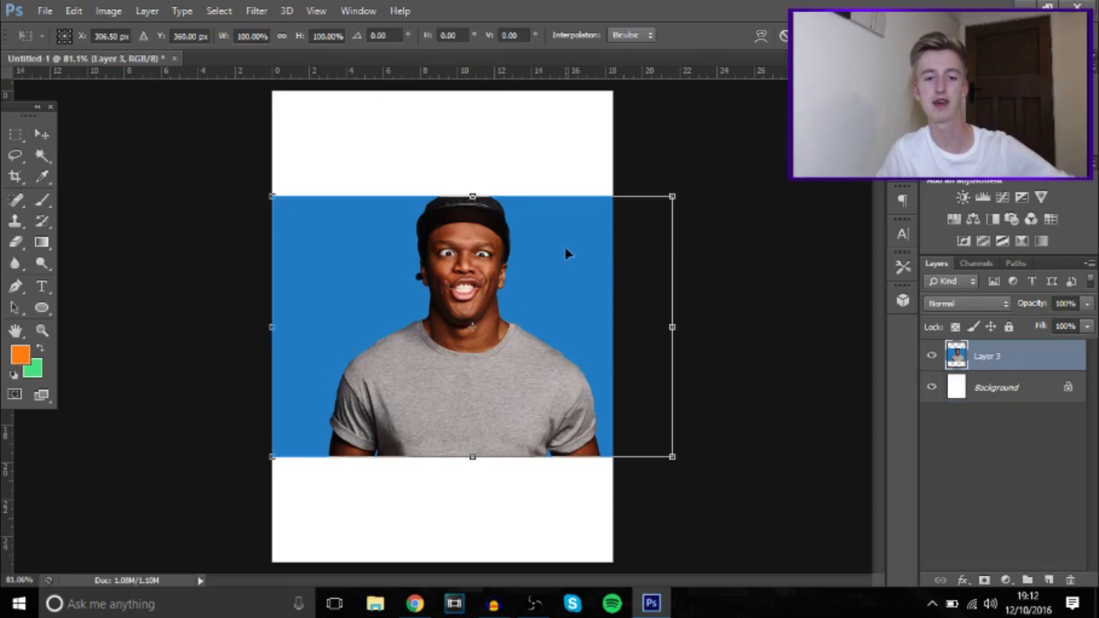
{"action": "left_click_drag", "start_coordinate": [672, 196], "coordinate": [871, 0]}
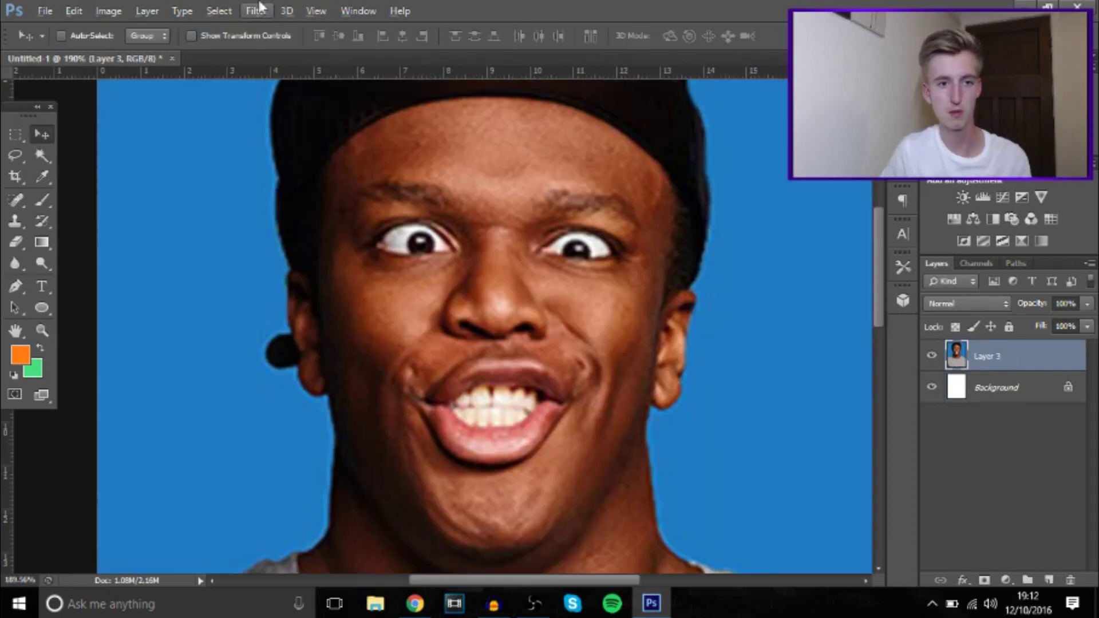
Bloat the portrait's left eye in the Liquify filter
{"action": "left_click", "coordinate": [258, 11]}
{"action": "left_click", "coordinate": [310, 15]}
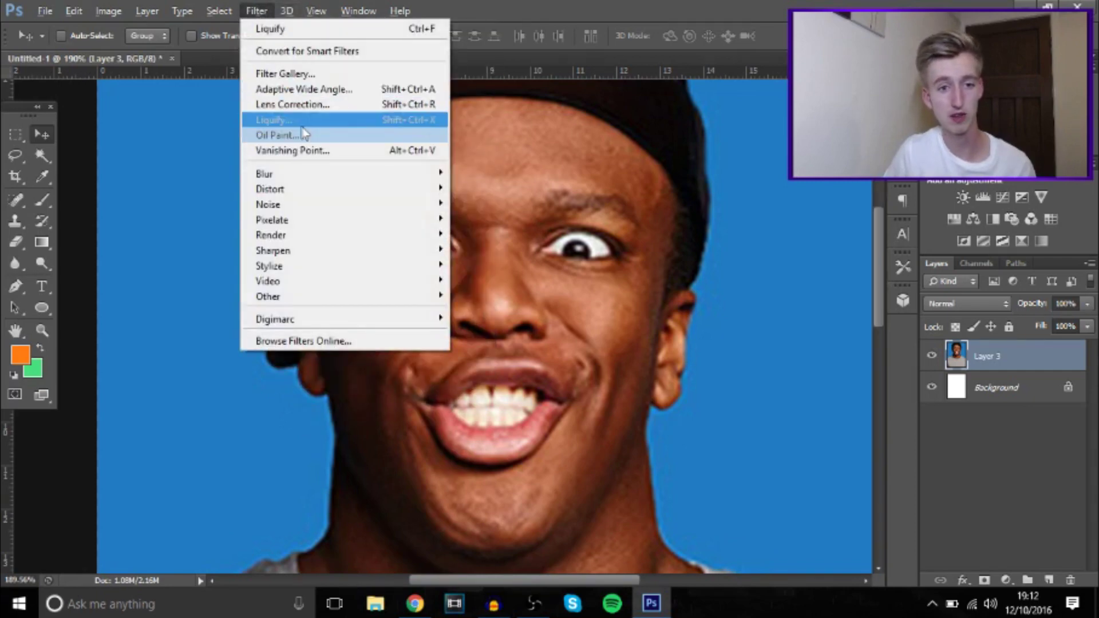
{"action": "left_click", "coordinate": [302, 120]}
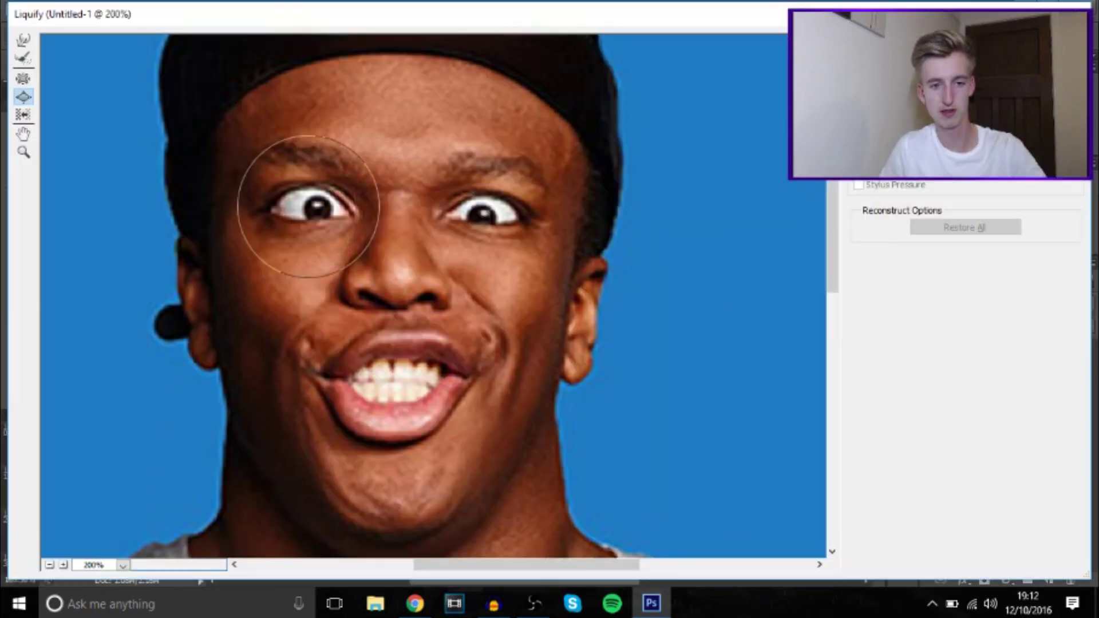
{"action": "left_click_drag", "start_coordinate": [305, 210], "coordinate": [310, 206]}
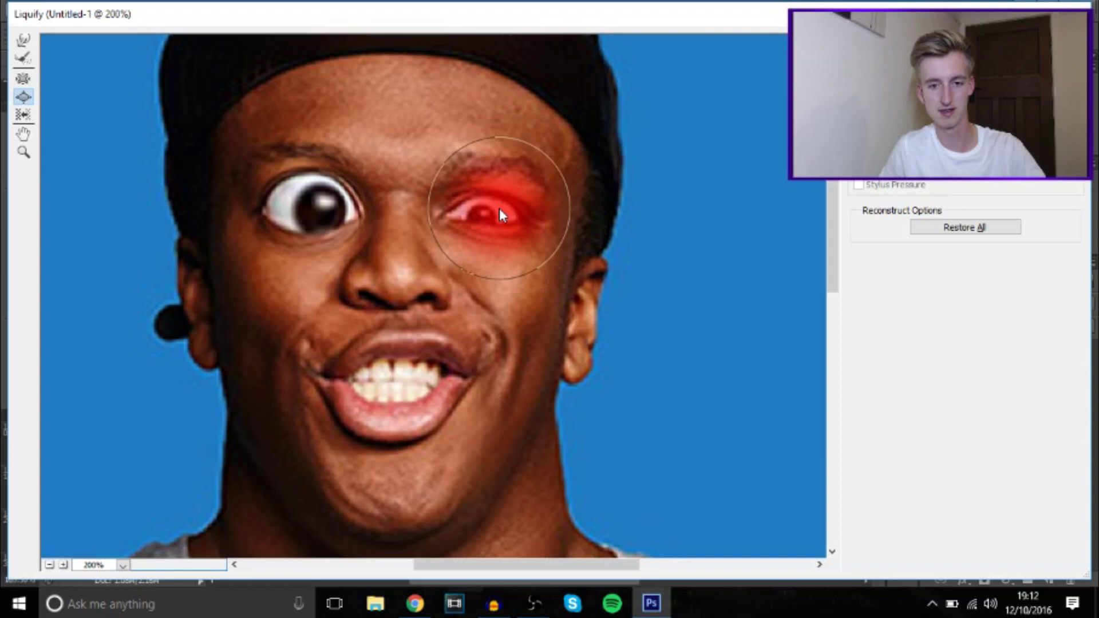
Pucker the right eye, Forward Warp the mouth lopsided, and apply Liquify
{"action": "left_click", "coordinate": [21, 80]}
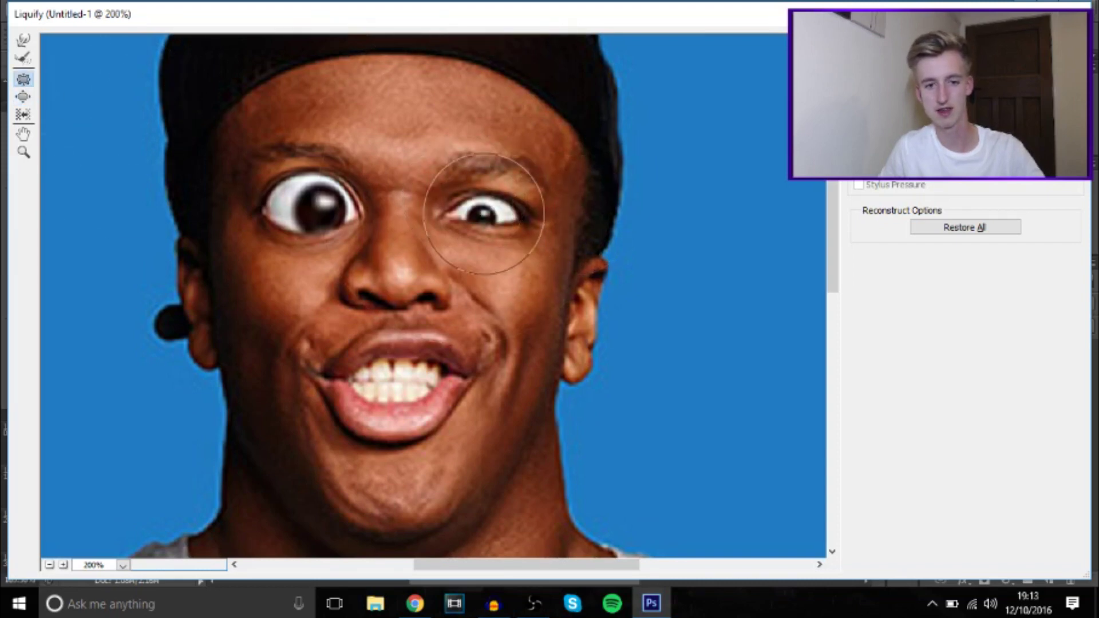
{"action": "left_click_drag", "start_coordinate": [484, 213], "coordinate": [491, 208]}
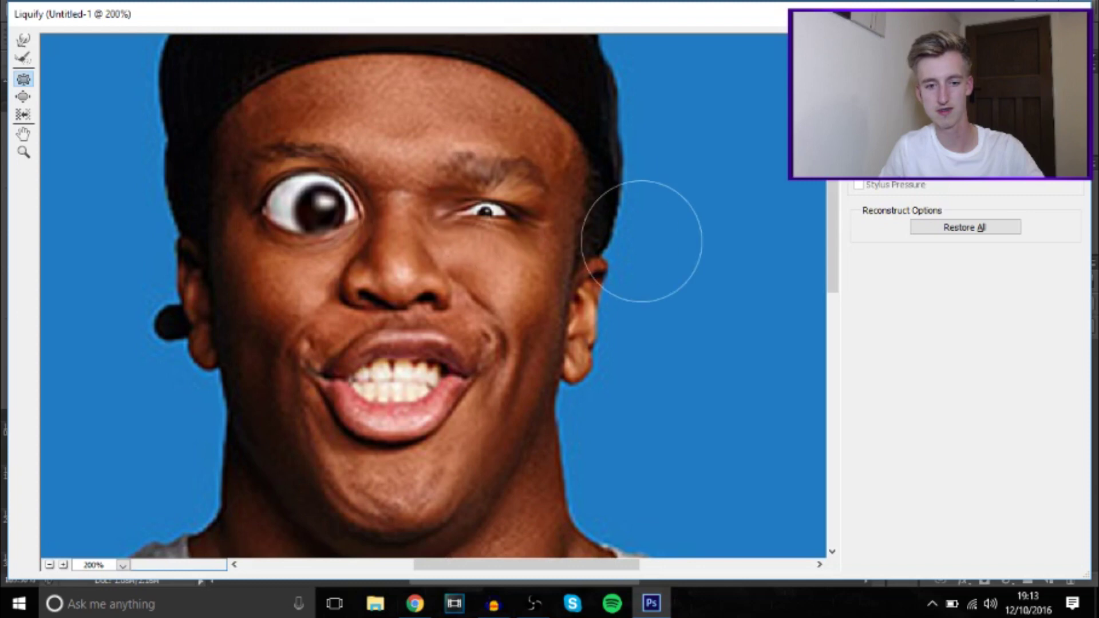
{"action": "left_click", "coordinate": [23, 40]}
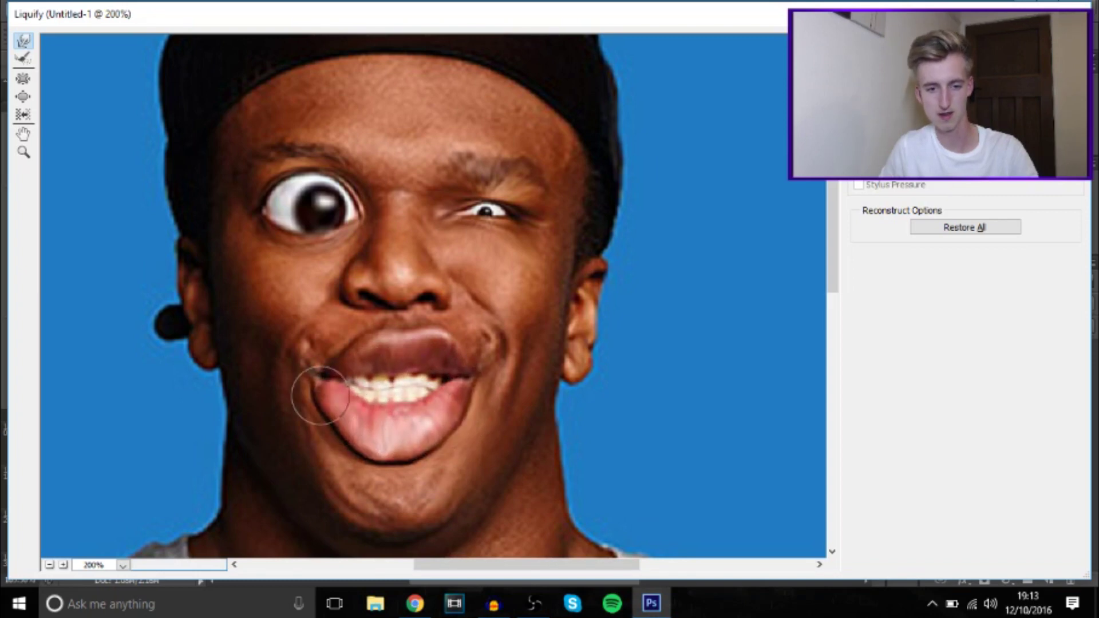
{"action": "left_click_drag", "start_coordinate": [319, 396], "coordinate": [454, 433]}
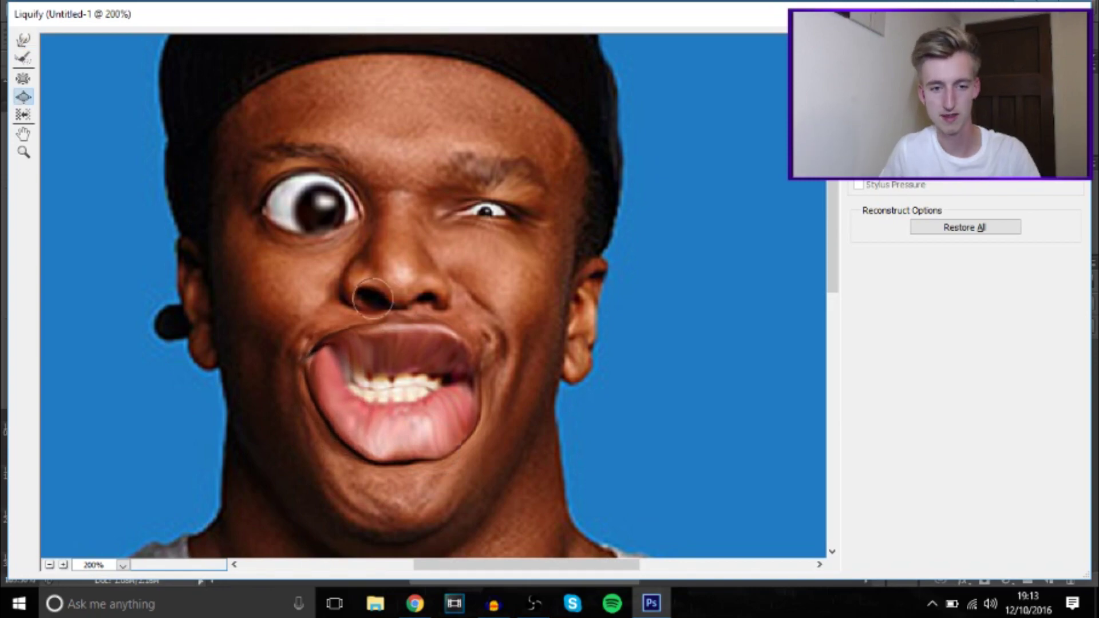
{"action": "key", "text": "Return"}
{"action": "key", "text": "ctrl+0"}
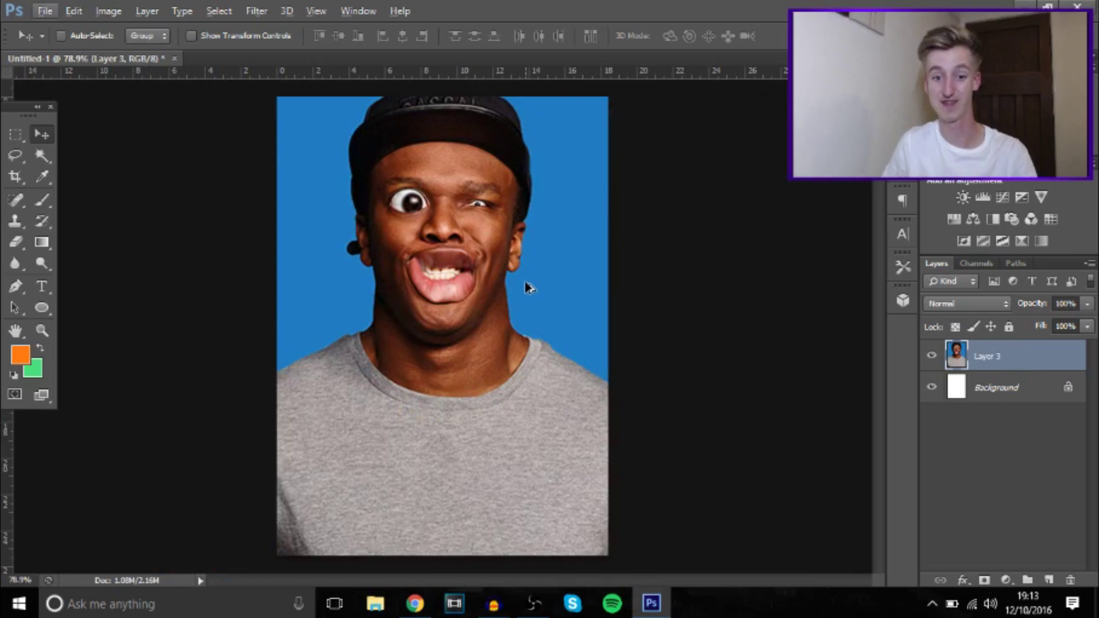
Undo the distortion, then in Liquify bloat the mouth, undo that, and enlarge both eyes
{"action": "key", "text": "ctrl+z"}
{"action": "key", "text": "ctrl+plus"}
{"action": "key", "text": "ctrl+plus"}
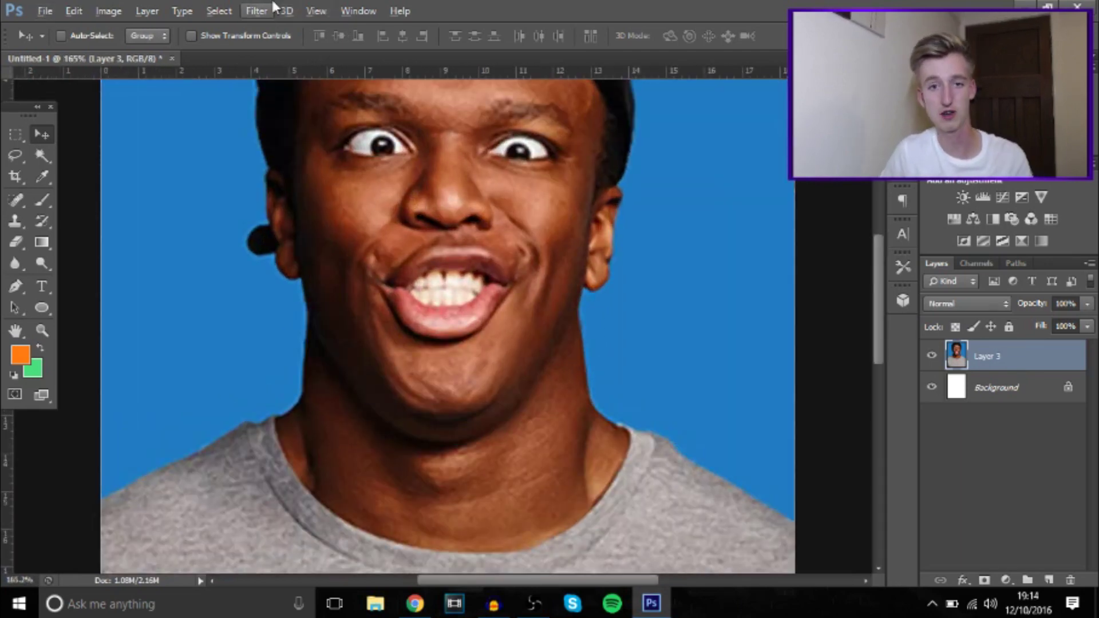
{"action": "left_click", "coordinate": [257, 11]}
{"action": "left_click", "coordinate": [283, 123]}
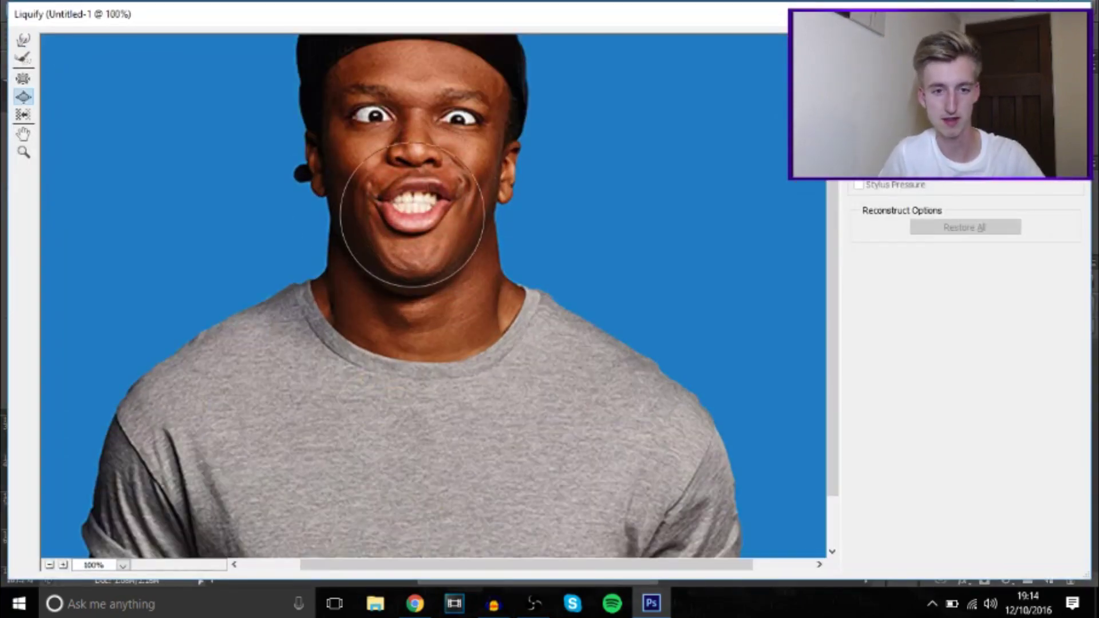
{"action": "left_click_drag", "start_coordinate": [418, 206], "coordinate": [411, 206]}
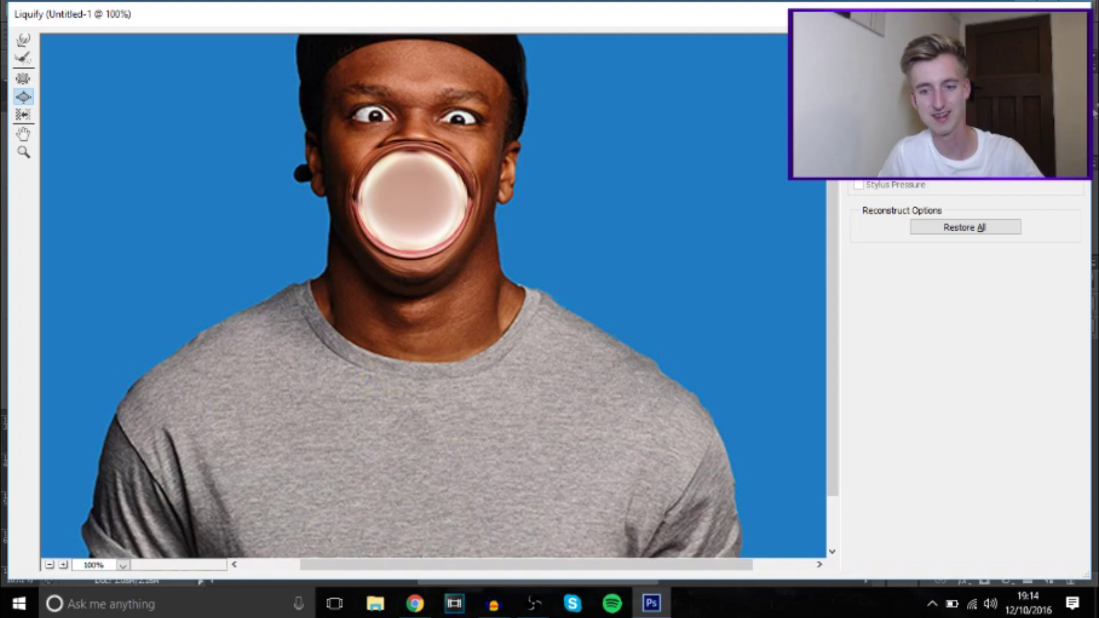
{"action": "key", "text": "ctrl+z"}
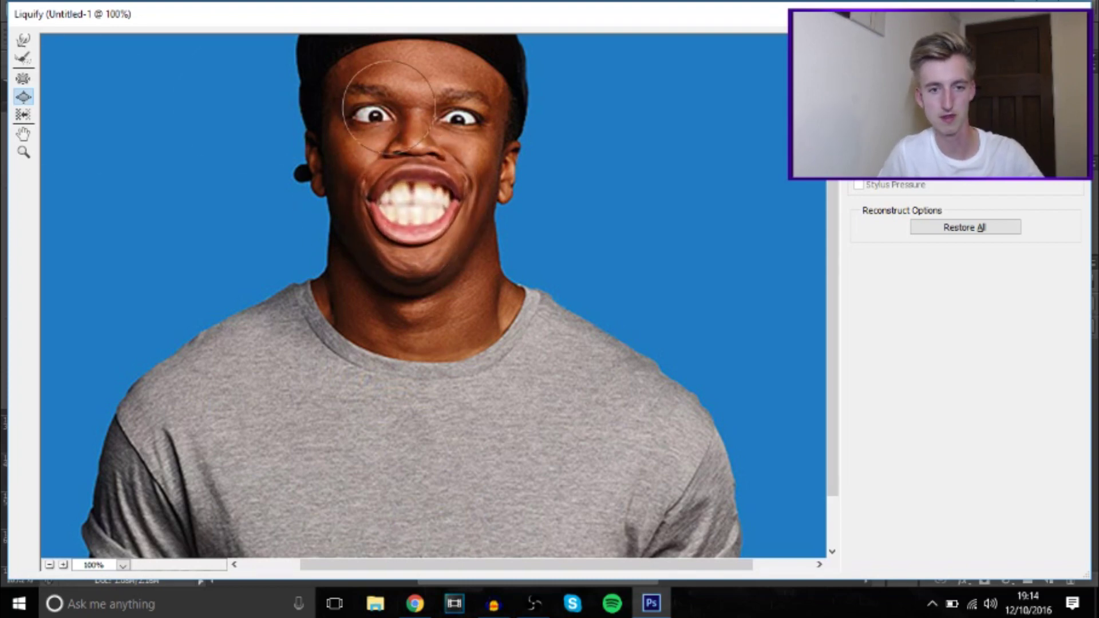
{"action": "left_click", "coordinate": [377, 112]}
{"action": "left_click", "coordinate": [461, 115]}
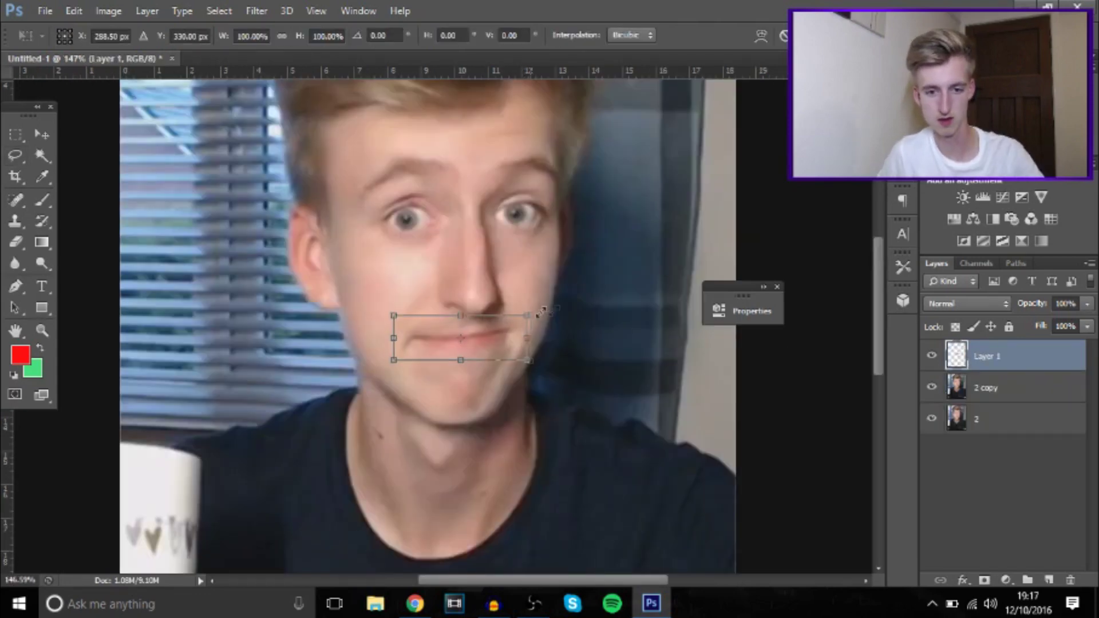
Scale up the pasted mouth, erase its hard edges, and select the 2 copy layer
{"action": "left_click_drag", "start_coordinate": [531, 314], "coordinate": [585, 299]}
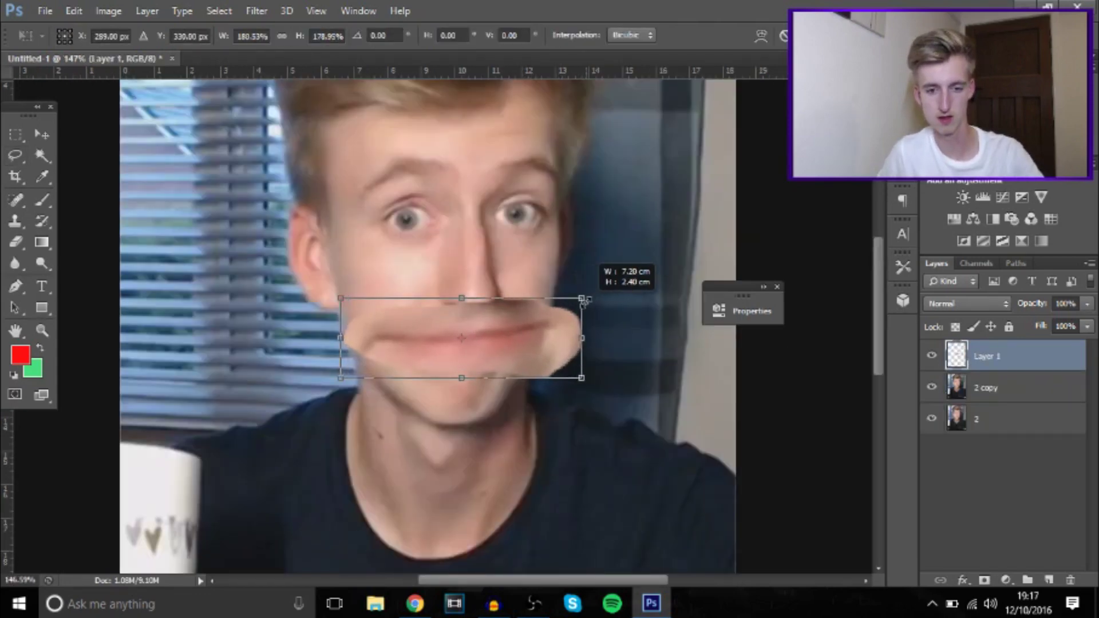
{"action": "key", "text": "Return"}
{"action": "key", "text": "e"}
{"action": "left_click_drag", "start_coordinate": [567, 309], "coordinate": [543, 378]}
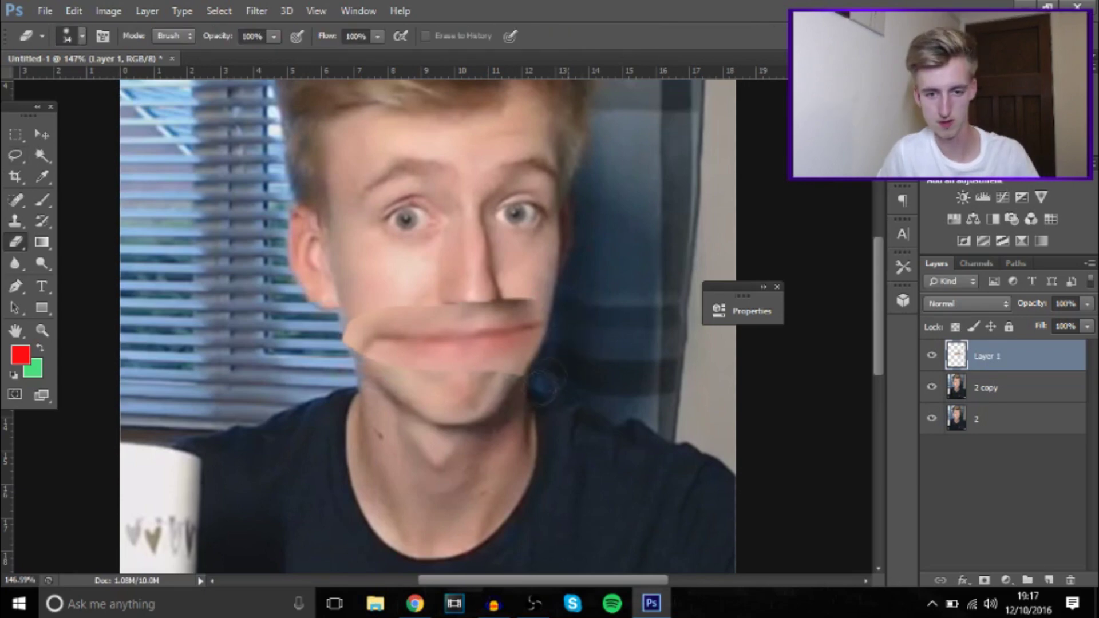
{"action": "left_click_drag", "start_coordinate": [533, 309], "coordinate": [343, 309]}
{"action": "key", "text": "ctrl+0"}
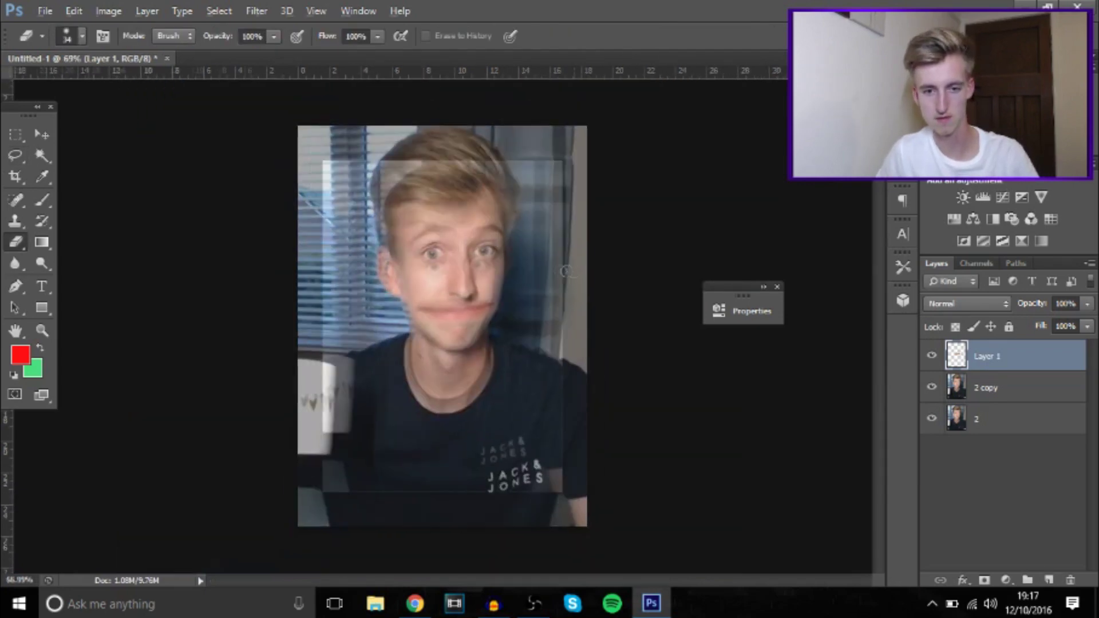
{"action": "scroll", "coordinate": [464, 293], "scroll_direction": "up", "scroll_amount": 4}
{"action": "scroll", "coordinate": [446, 275], "scroll_direction": "down", "scroll_amount": 6}
{"action": "scroll", "coordinate": [434, 295], "scroll_direction": "up", "scroll_amount": 1}
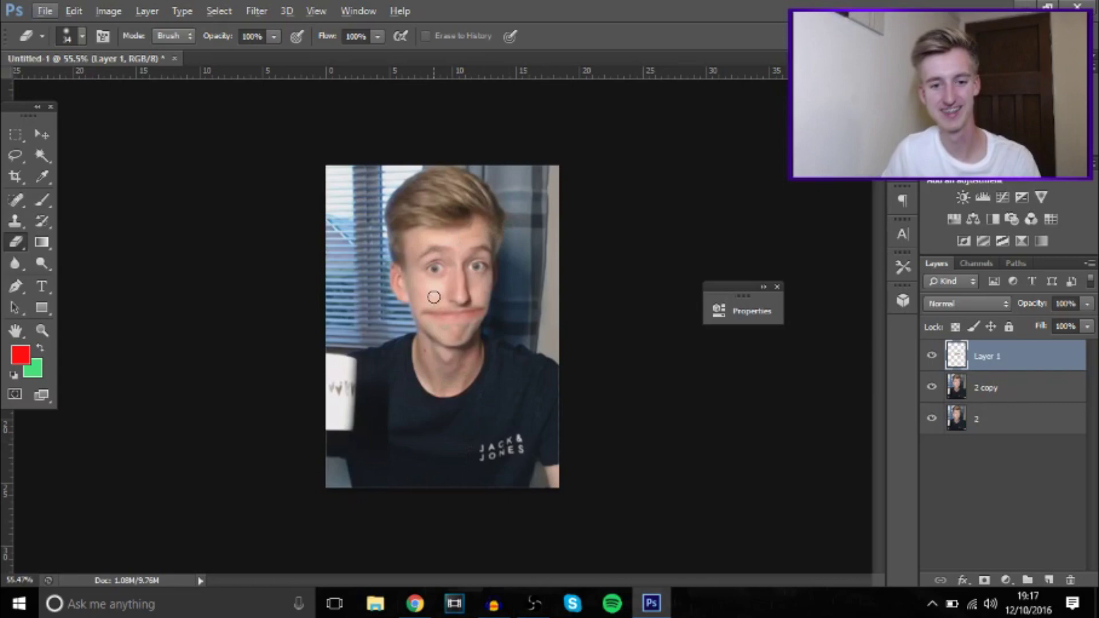
{"action": "scroll", "coordinate": [433, 295], "scroll_direction": "up", "scroll_amount": 3}
{"action": "left_click", "coordinate": [986, 387]}
{"action": "left_click", "coordinate": [256, 11]}
In Liquify, bloat both eyes, stretch the chin, apply, then pull the nose to a point
{"action": "left_click", "coordinate": [283, 99]}
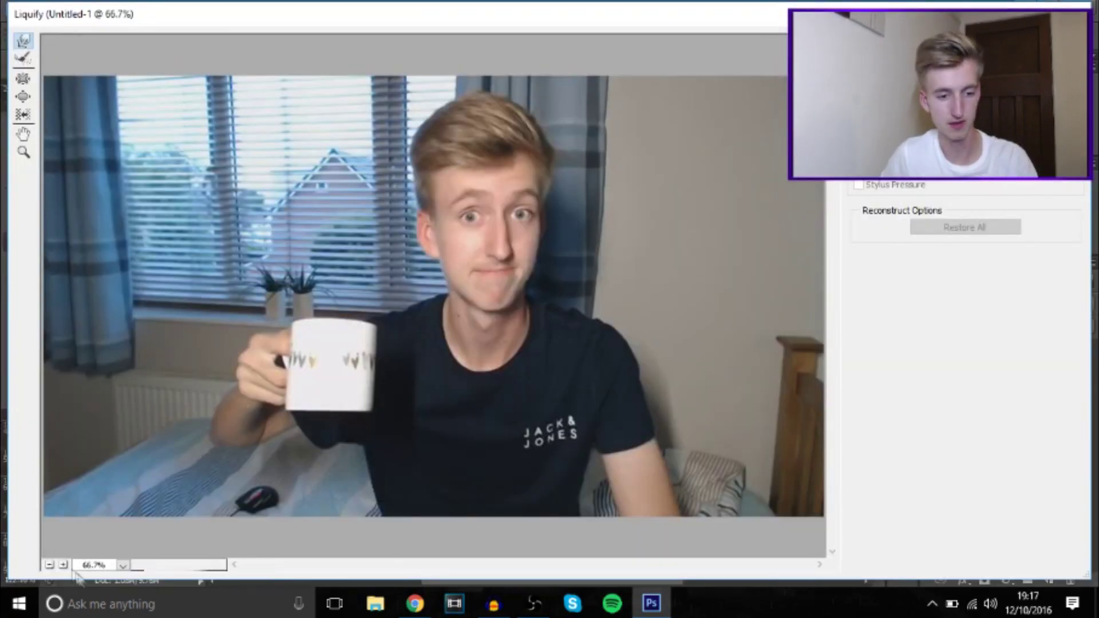
{"action": "scroll", "coordinate": [430, 292], "scroll_direction": "up", "scroll_amount": 2}
{"action": "key", "text": "b"}
{"action": "left_click_drag", "start_coordinate": [489, 176], "coordinate": [493, 176]}
{"action": "left_click_drag", "start_coordinate": [567, 172], "coordinate": [571, 172]}
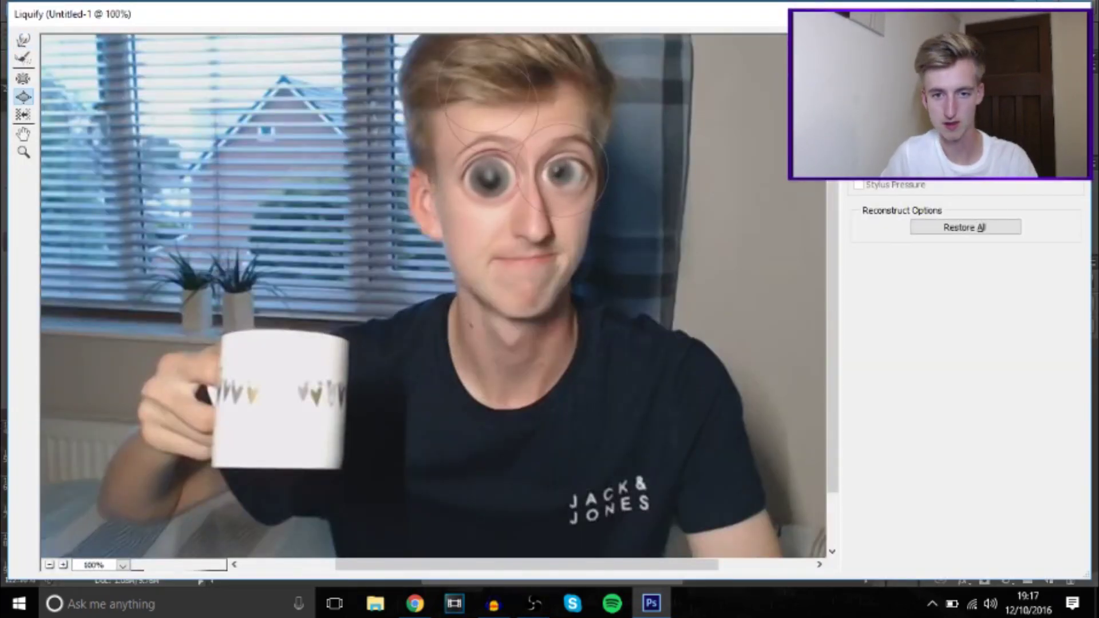
{"action": "mouse_move", "coordinate": [533, 284]}
{"action": "left_mouse_down"}
{"action": "mouse_move", "coordinate": [527, 327]}
{"action": "mouse_move", "coordinate": [480, 292]}
{"action": "mouse_move", "coordinate": [566, 318]}
{"action": "mouse_move", "coordinate": [515, 327]}
{"action": "left_mouse_up"}
{"action": "key", "text": "w"}
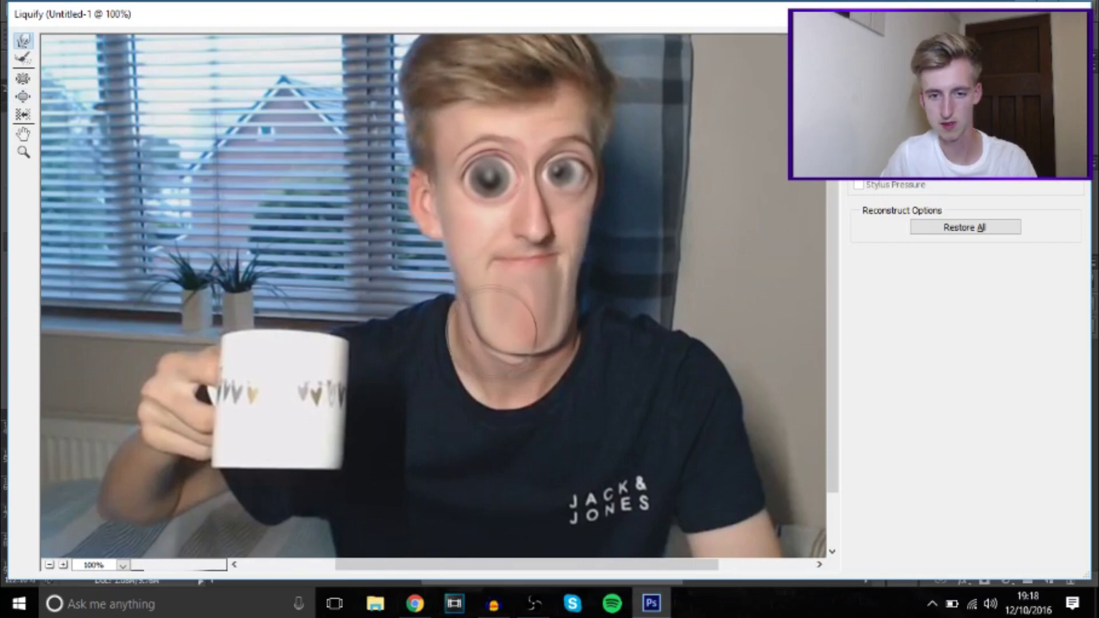
{"action": "key", "text": "Return"}
{"action": "scroll", "coordinate": [473, 276], "scroll_direction": "down", "scroll_amount": 2}
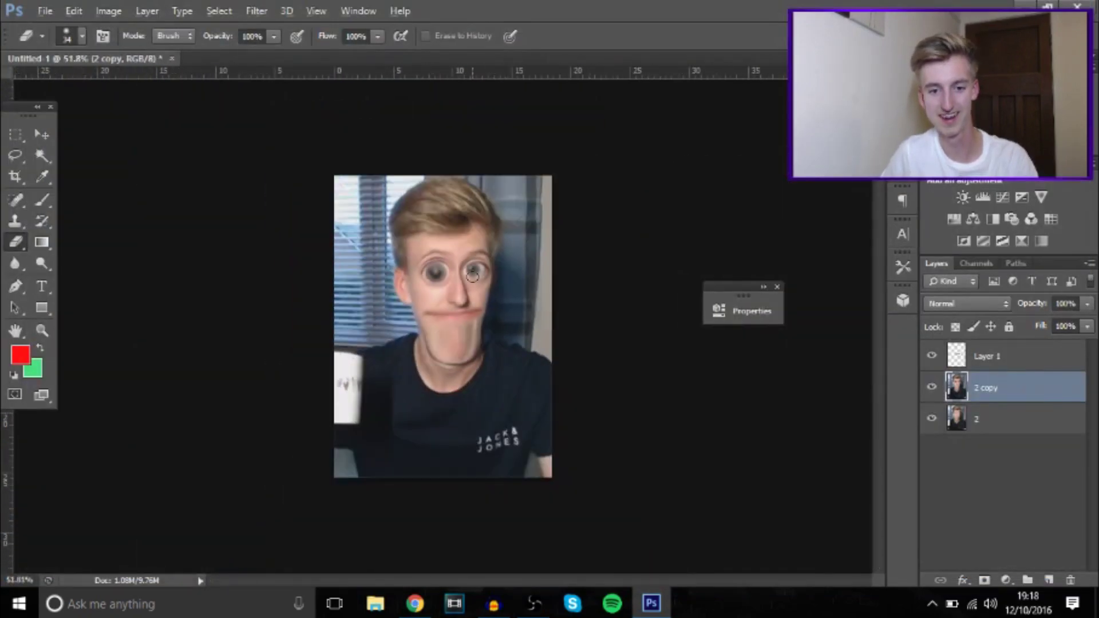
{"action": "scroll", "coordinate": [428, 345], "scroll_direction": "up", "scroll_amount": 2}
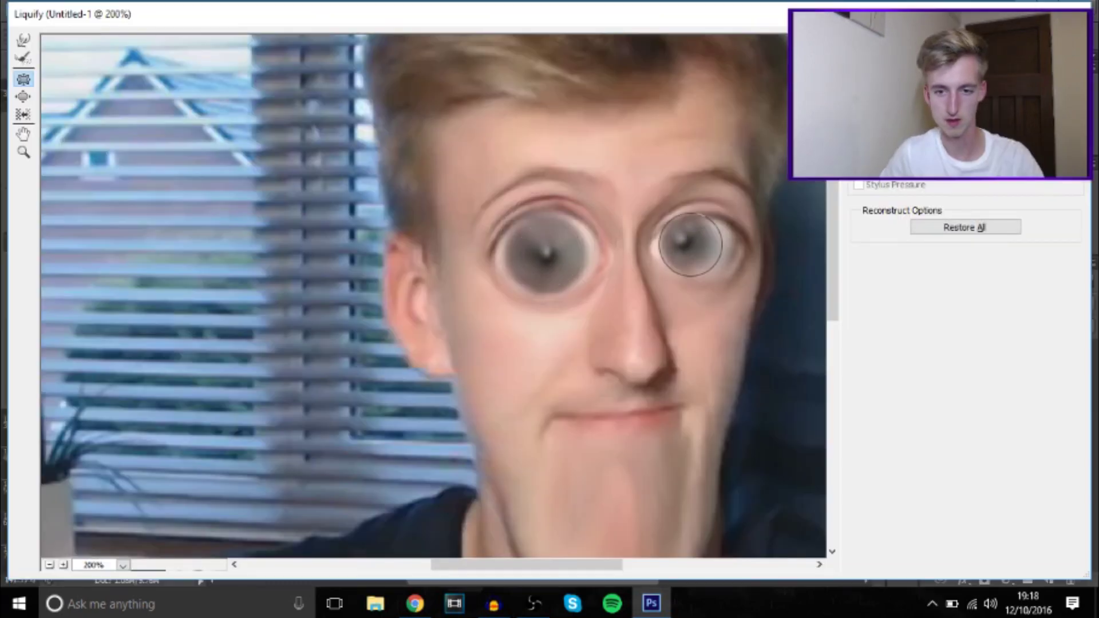
{"action": "key", "text": "w"}
{"action": "mouse_move", "coordinate": [636, 369]}
{"action": "left_mouse_down"}
{"action": "mouse_move", "coordinate": [645, 352]}
{"action": "mouse_move", "coordinate": [687, 361]}
{"action": "left_mouse_up"}
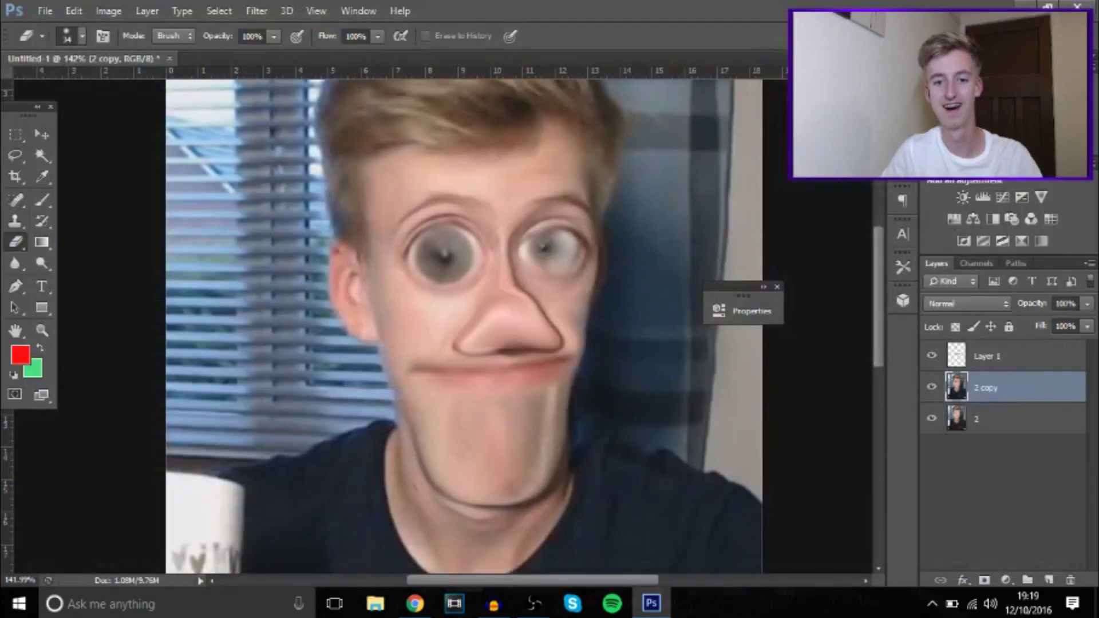
{"action": "scroll", "coordinate": [726, 369], "scroll_direction": "down", "scroll_amount": 1}
{"action": "scroll", "coordinate": [686, 343], "scroll_direction": "down", "scroll_amount": 1}
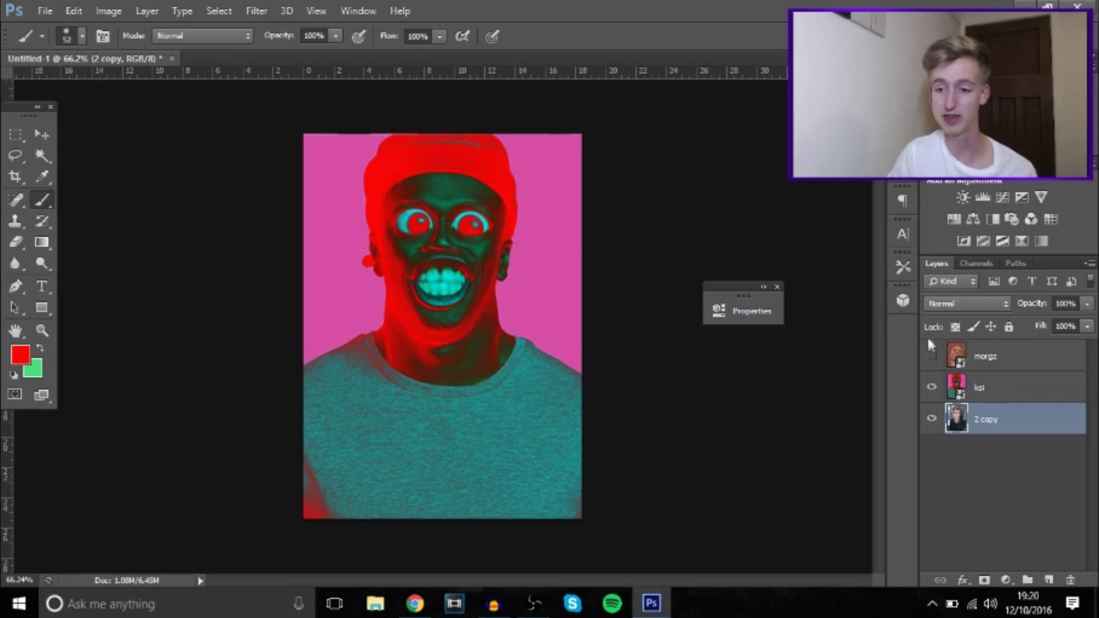
Show the lips-covered face layer and rasterize it
{"action": "left_click", "coordinate": [931, 355]}
{"action": "right_click", "coordinate": [1029, 364]}
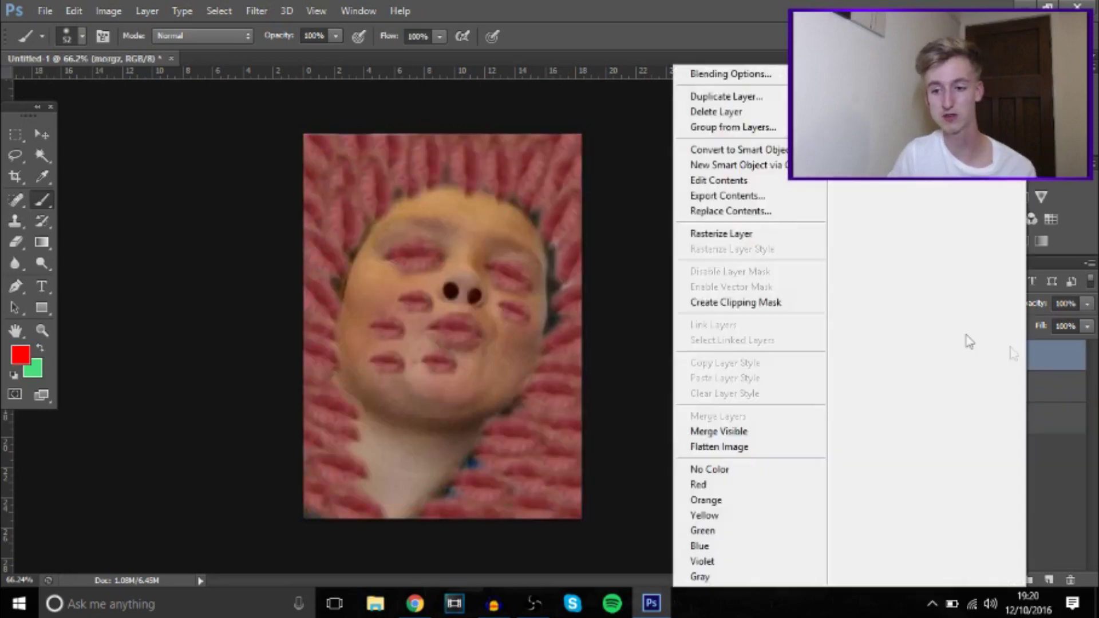
{"action": "left_click", "coordinate": [739, 242]}
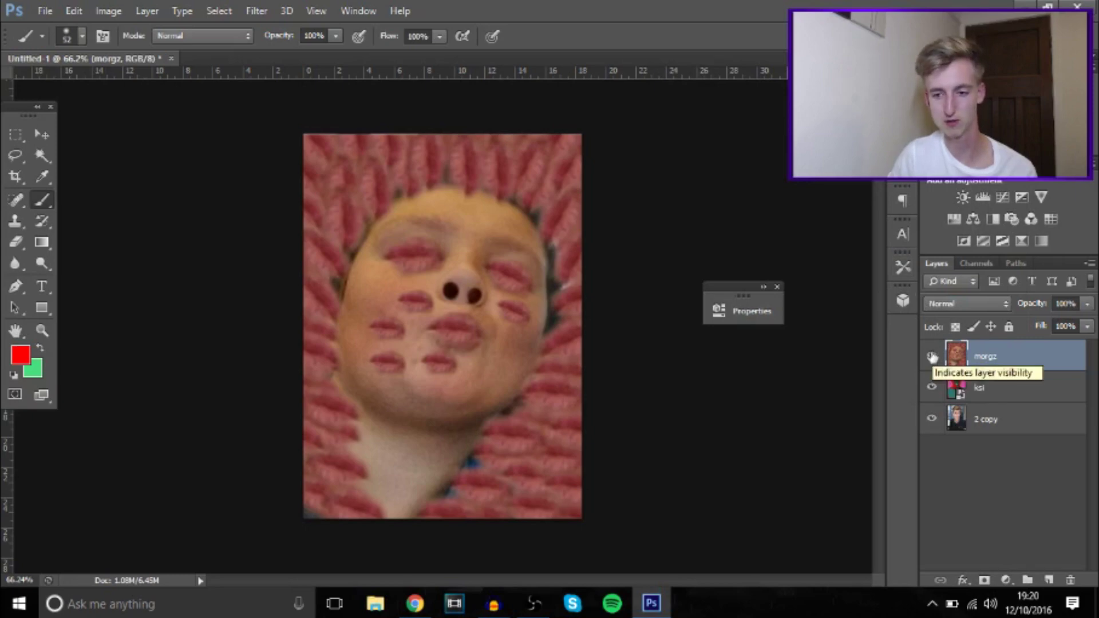
Toggle the 2 copy, lips face and portrait layers to compare, ending on the inverted portrait
{"action": "left_click", "coordinate": [932, 419]}
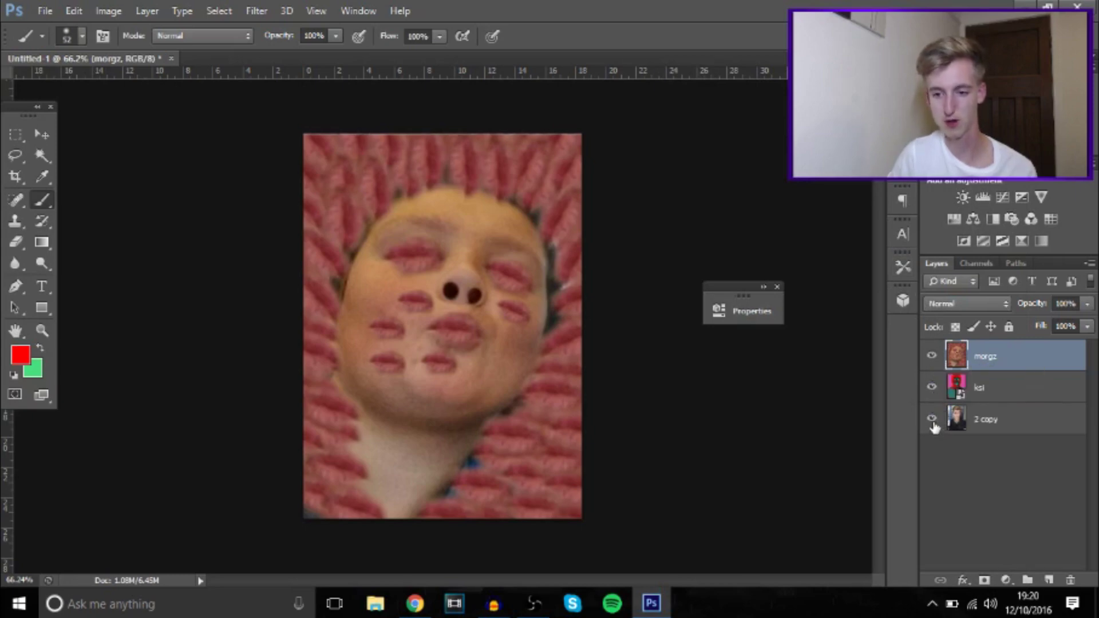
{"action": "left_click", "coordinate": [961, 421]}
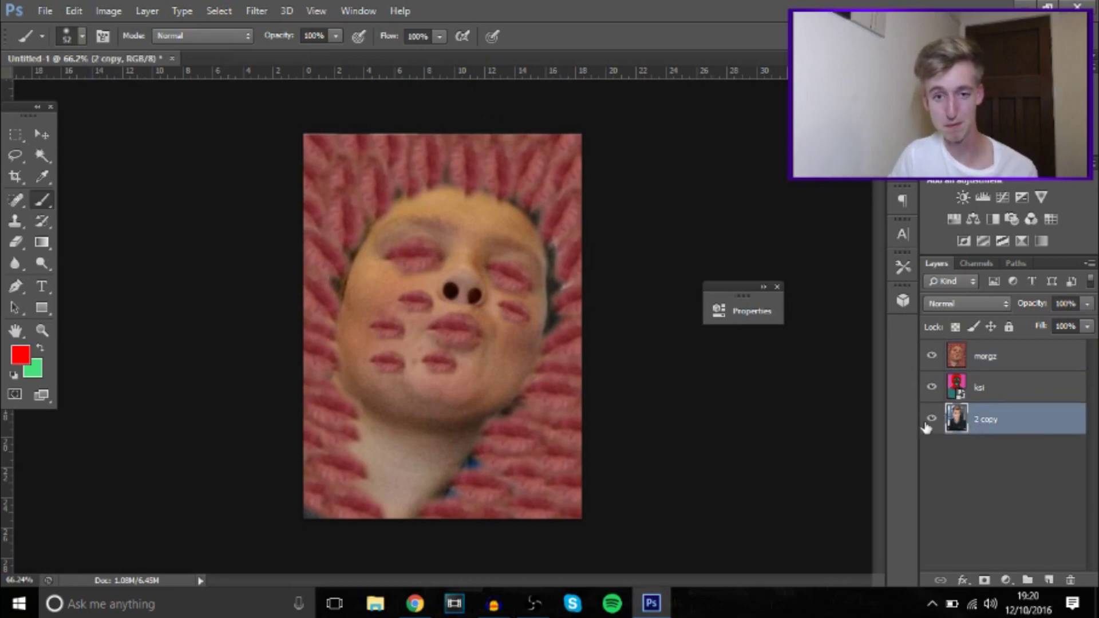
{"action": "left_click", "coordinate": [987, 359]}
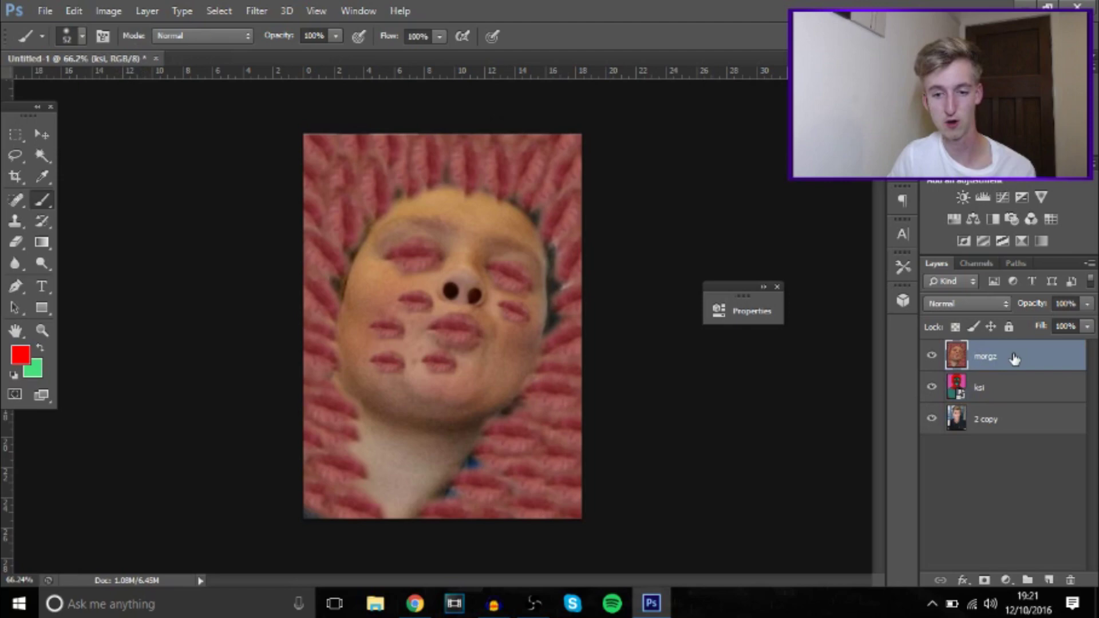
{"action": "left_click", "coordinate": [934, 359]}
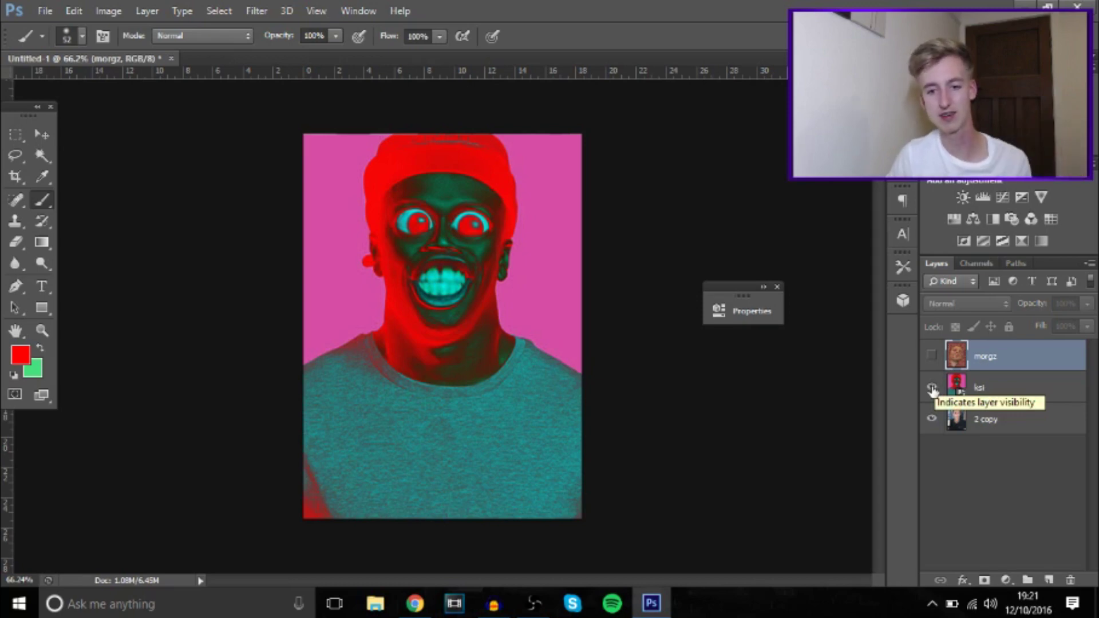
{"action": "left_click", "coordinate": [932, 389]}
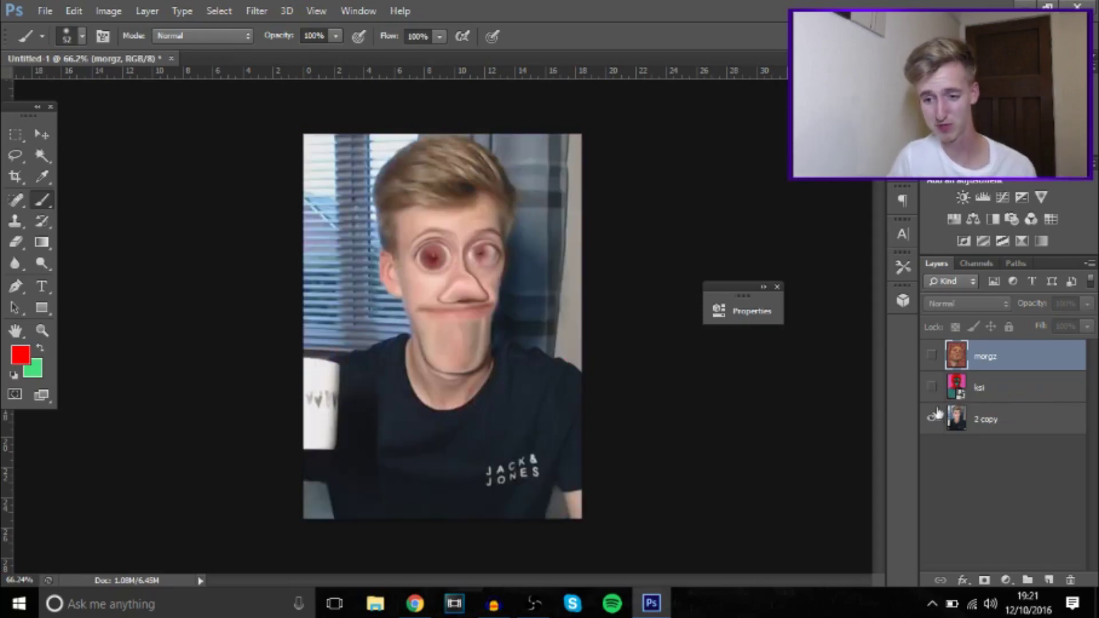
{"action": "left_click", "coordinate": [934, 390]}
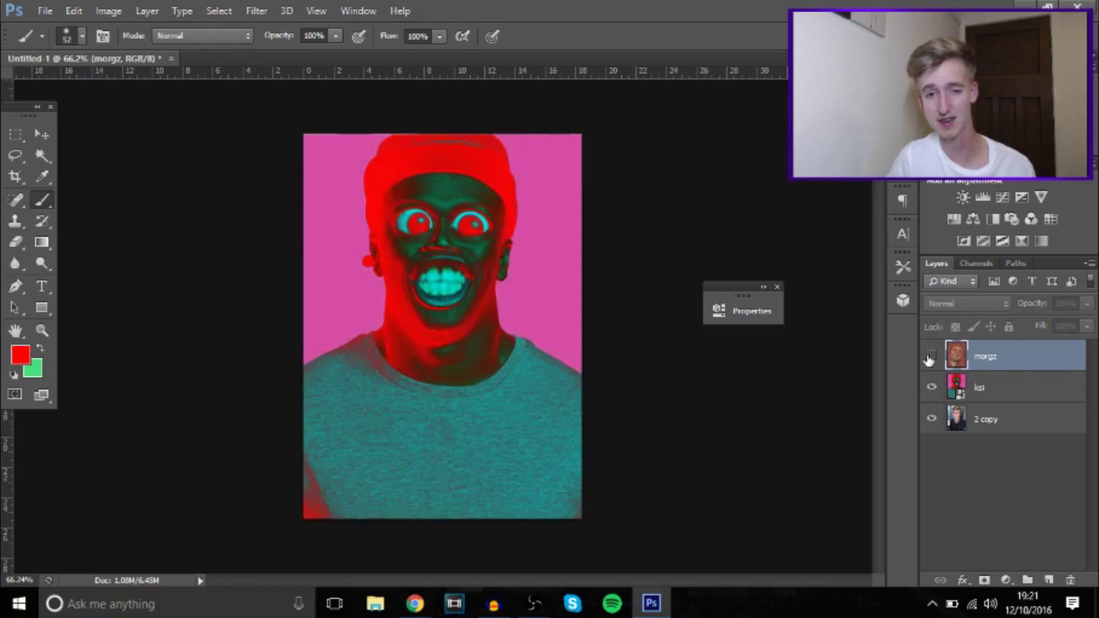